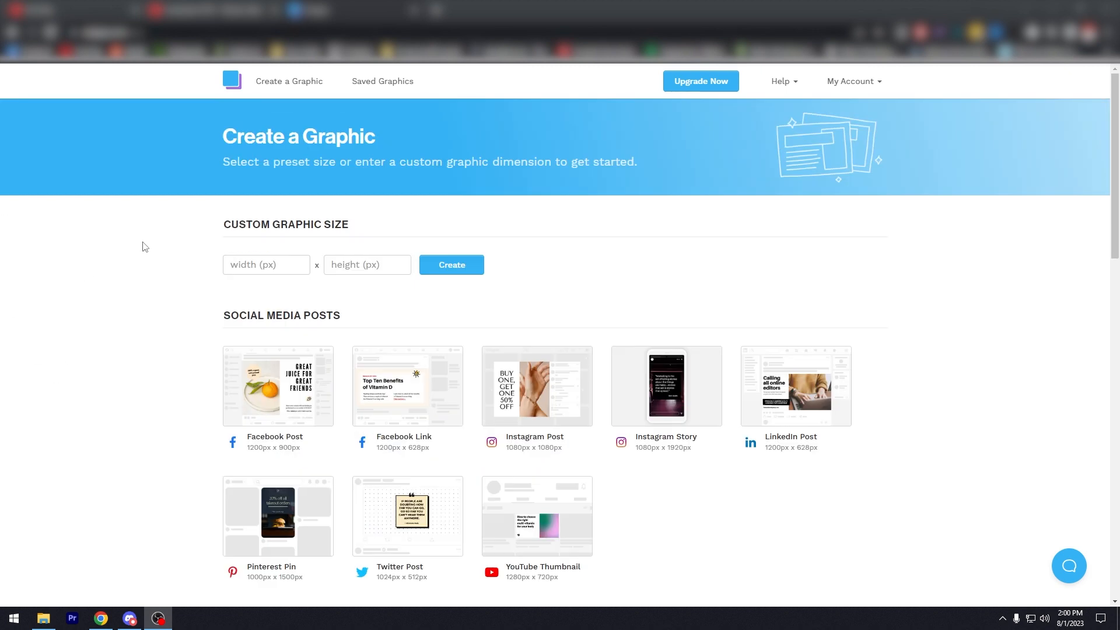
- Look through the preset graphic sizes, from social media posts to display ads, highlighting the Headers, Banners and Profile Pages heading
scroll(132, 342, down, 5)
scroll(132, 342, down, 12)
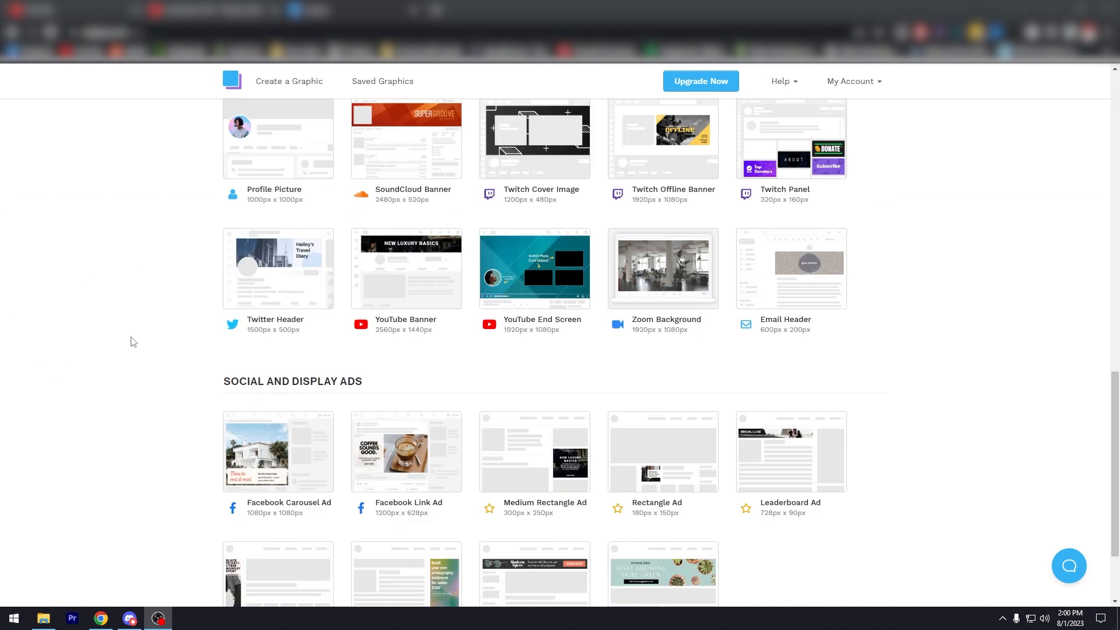
scroll(132, 341, up, 12)
scroll(140, 343, up, 5)
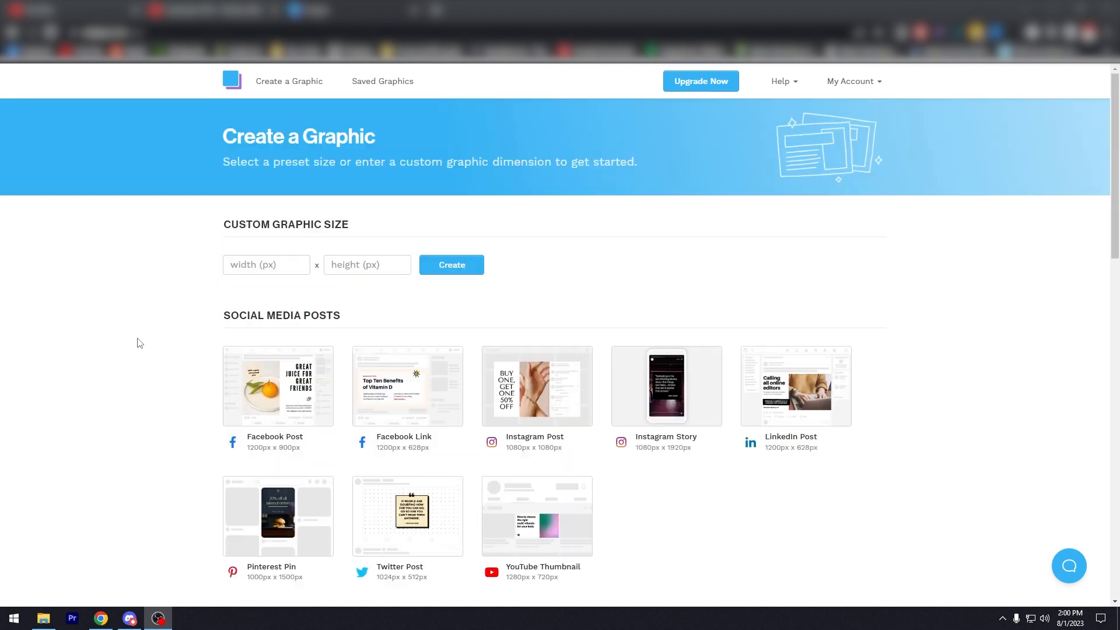
scroll(140, 343, down, 4)
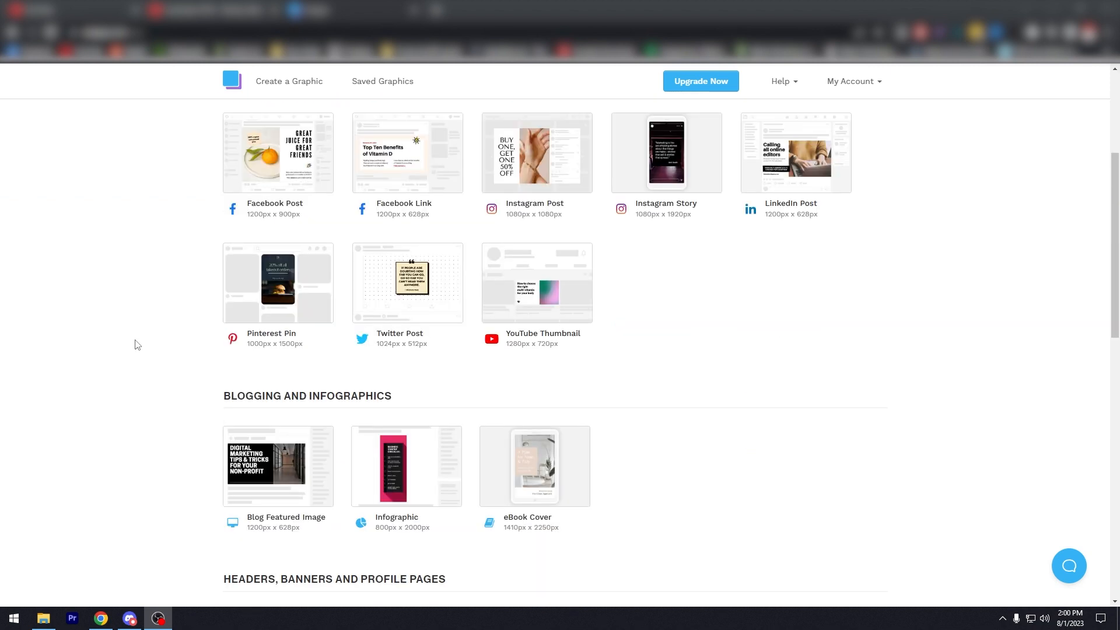
scroll(138, 343, up, 3)
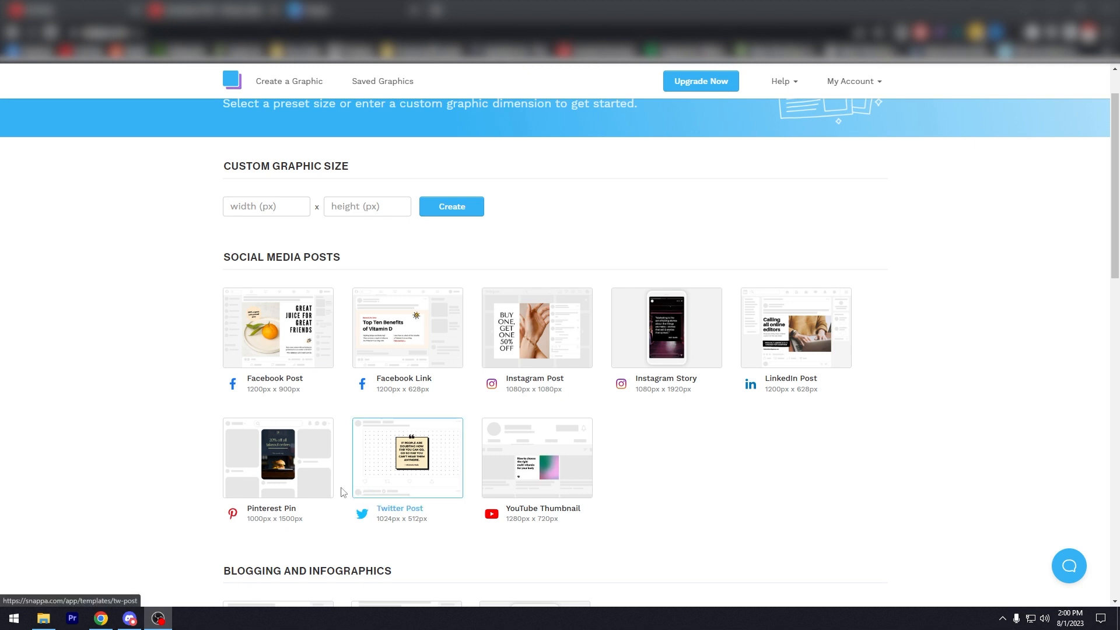
scroll(274, 490, down, 2)
scroll(232, 415, down, 4)
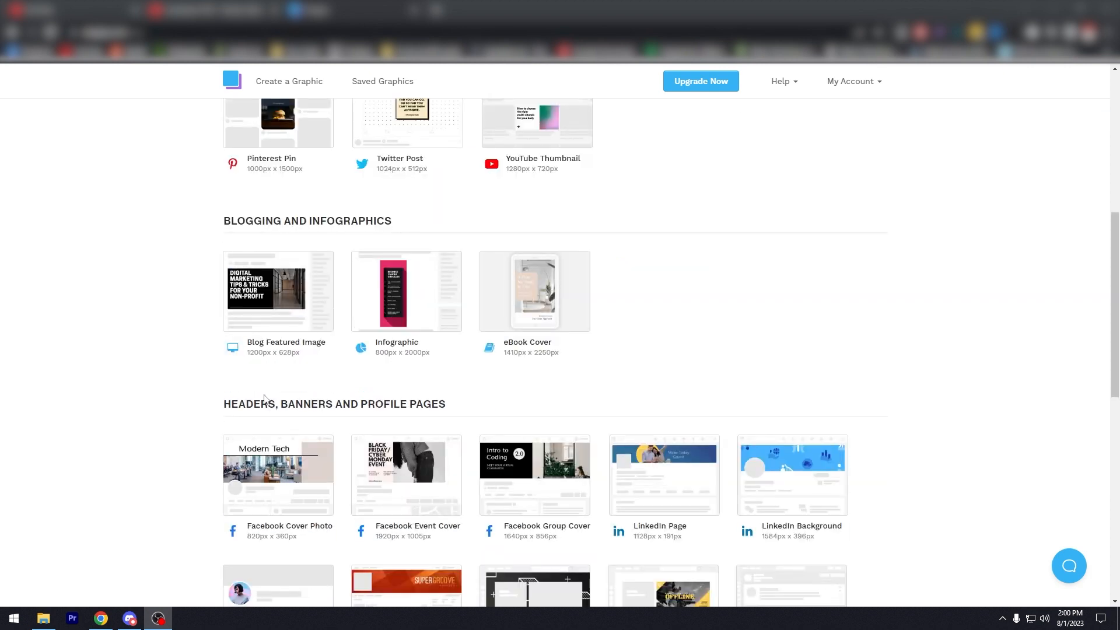
scroll(439, 519, down, 7)
scroll(318, 507, up, 14)
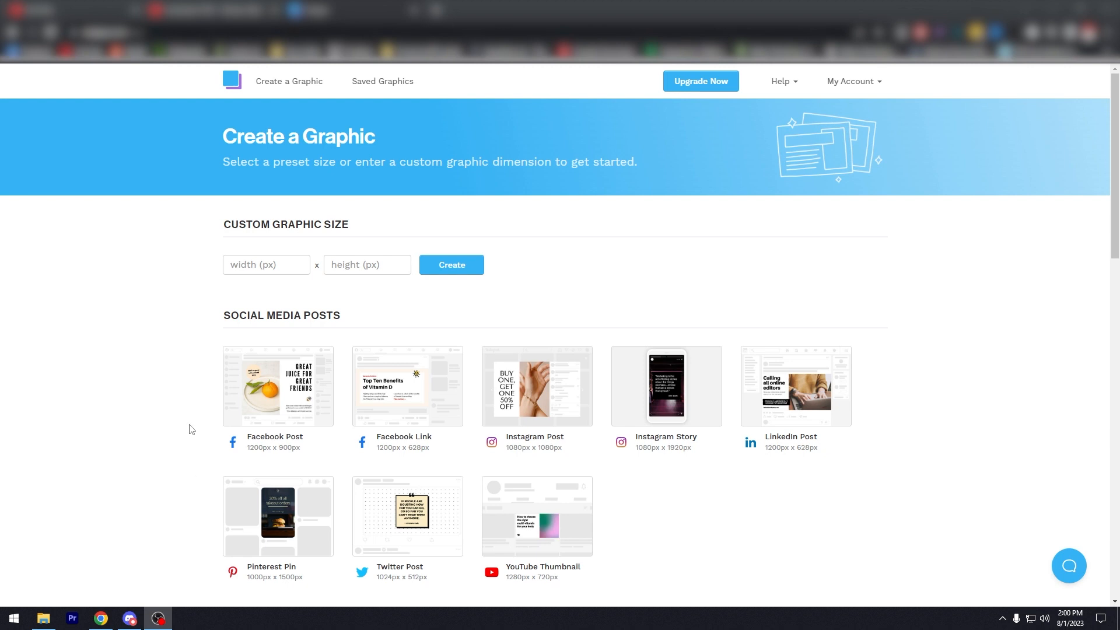
scroll(189, 427, down, 2)
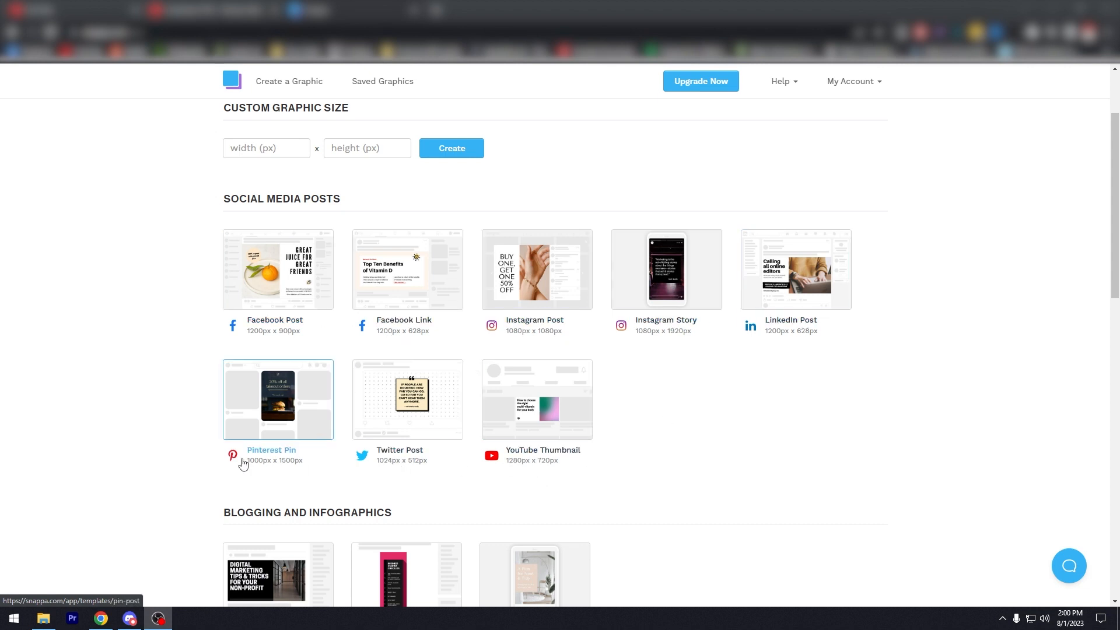
scroll(74, 430, down, 6)
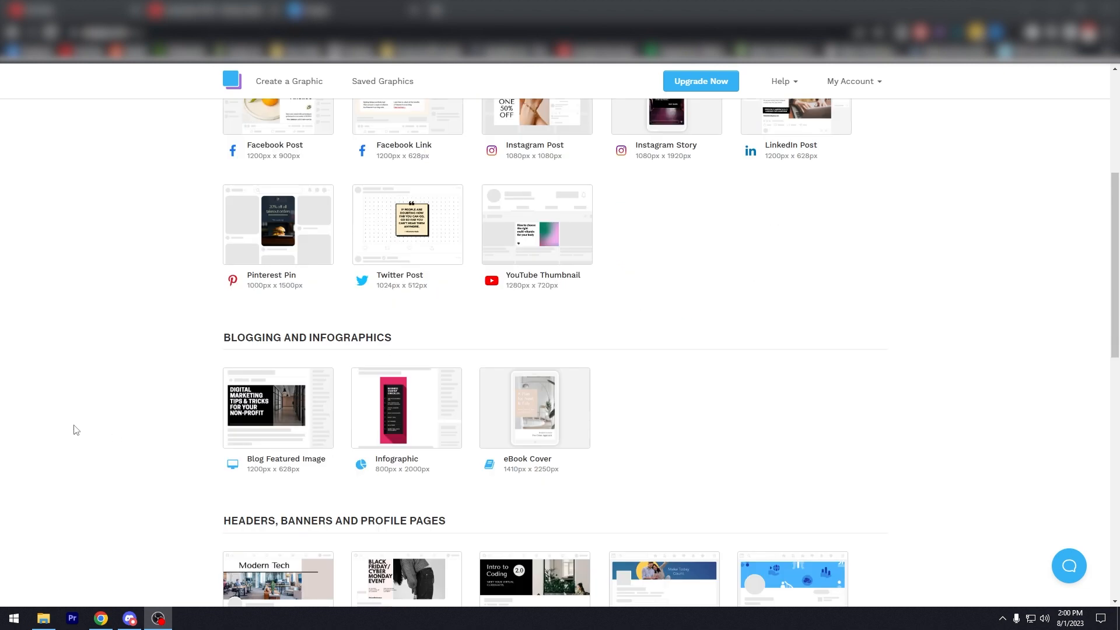
scroll(74, 429, down, 3)
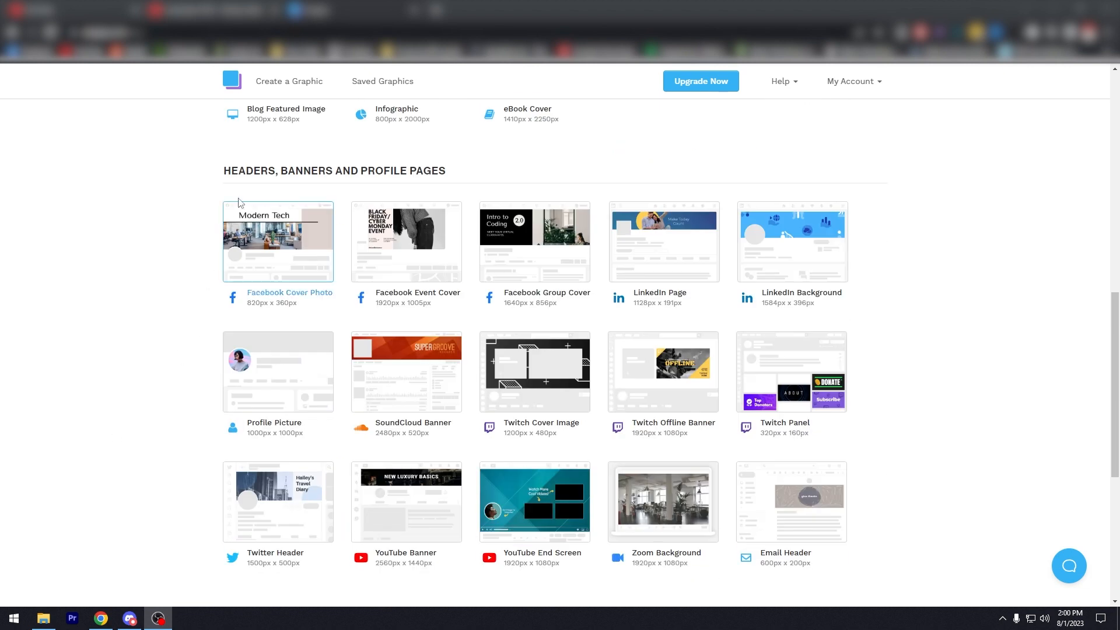
drag(226, 172, 461, 175)
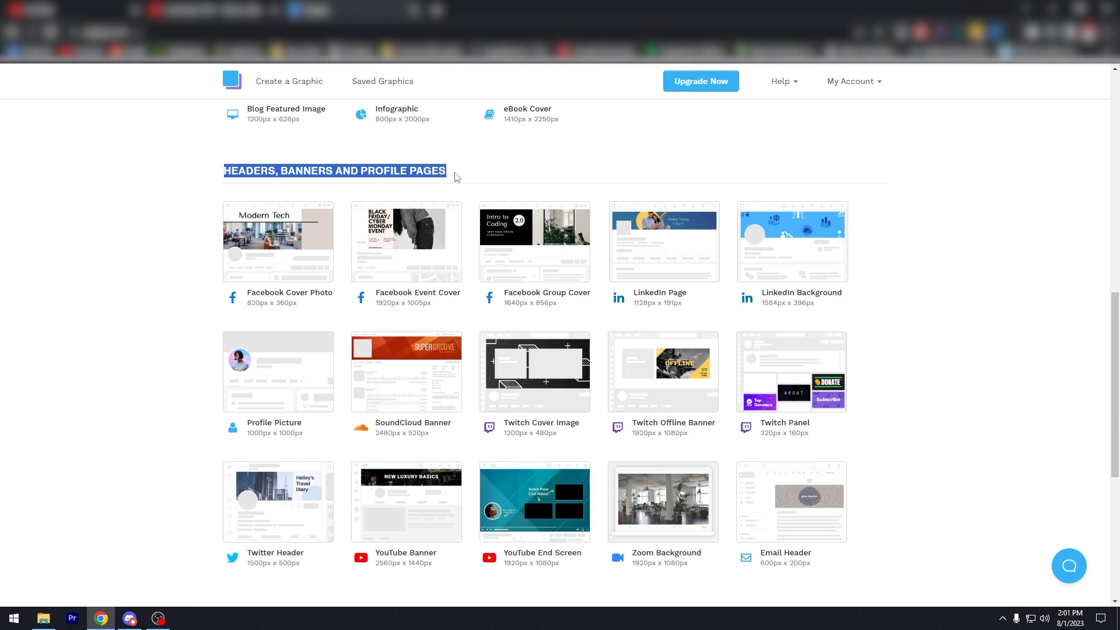
click(42, 321)
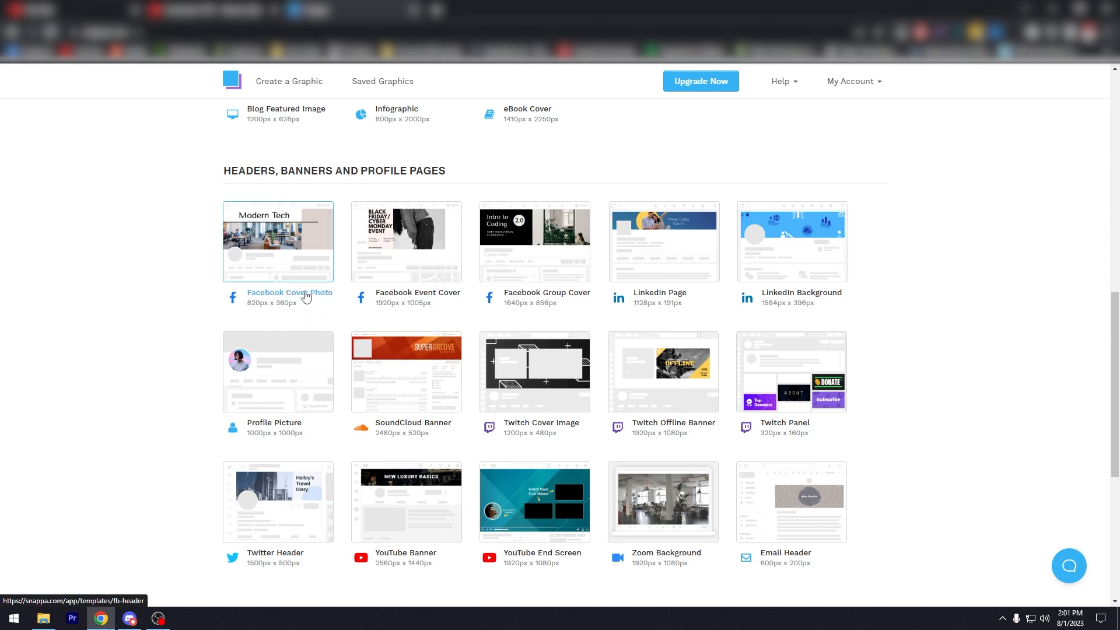
- Open the Facebook Cover Photo size and look through its available templates
click(305, 292)
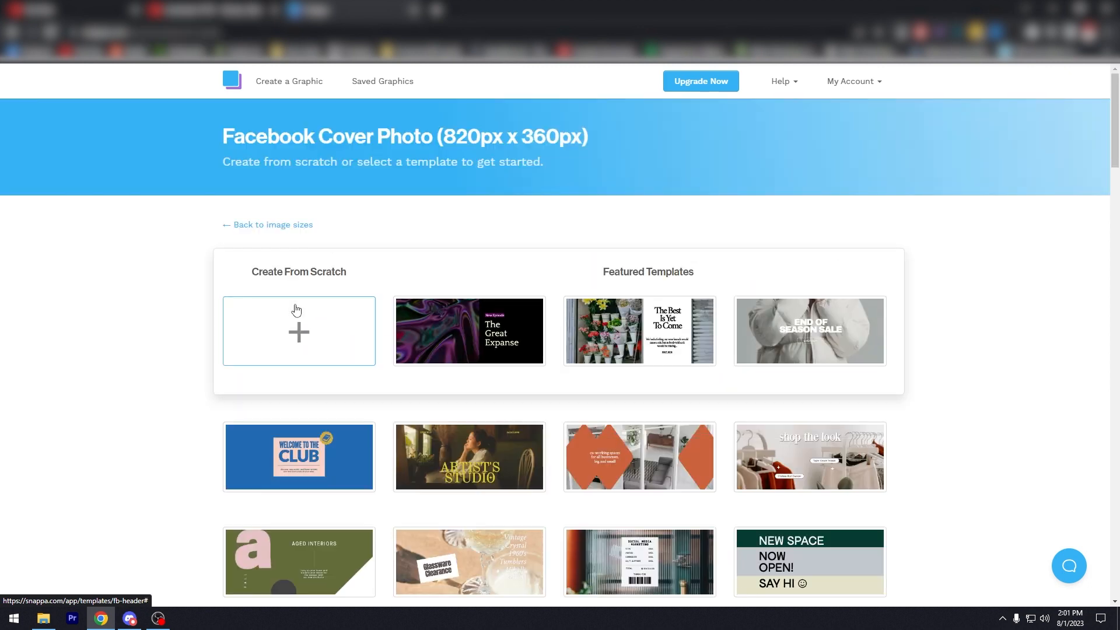
scroll(145, 292, down, 12)
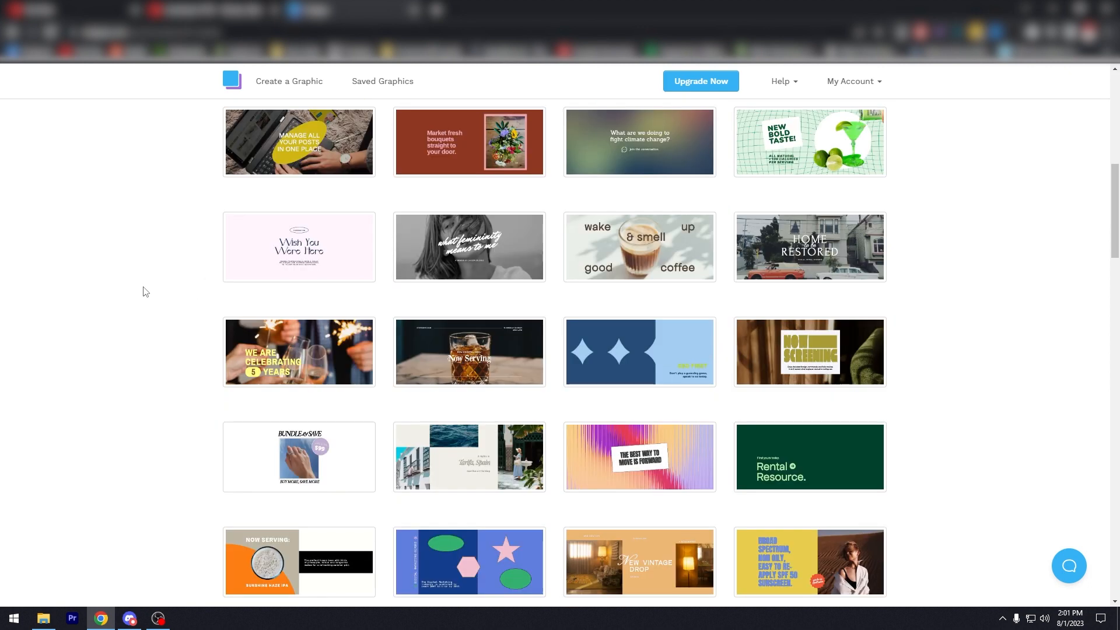
scroll(145, 292, down, 9)
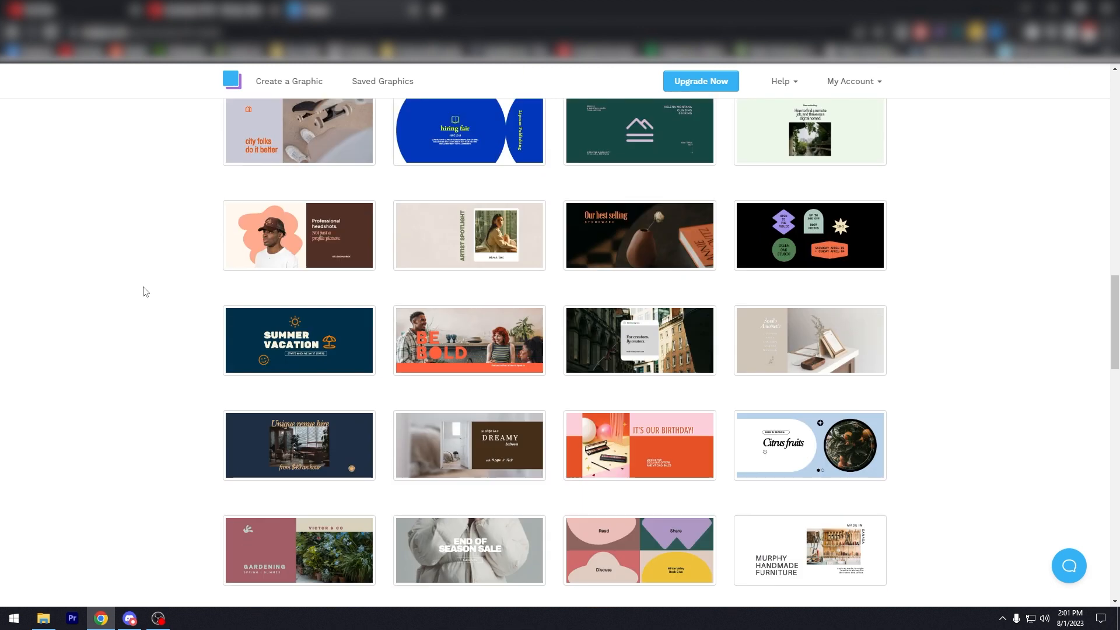
scroll(145, 292, up, 7)
scroll(145, 292, up, 14)
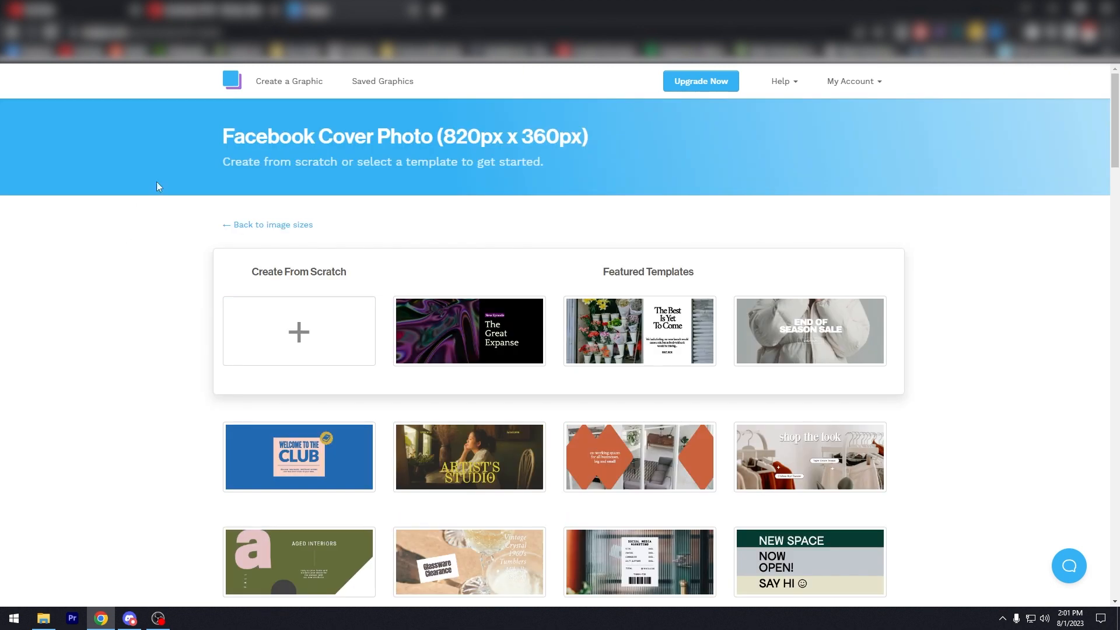
- Return to the list of image sizes and choose the Facebook Cover Photo preset under Headers, Banners and Profile Pages
click(12, 32)
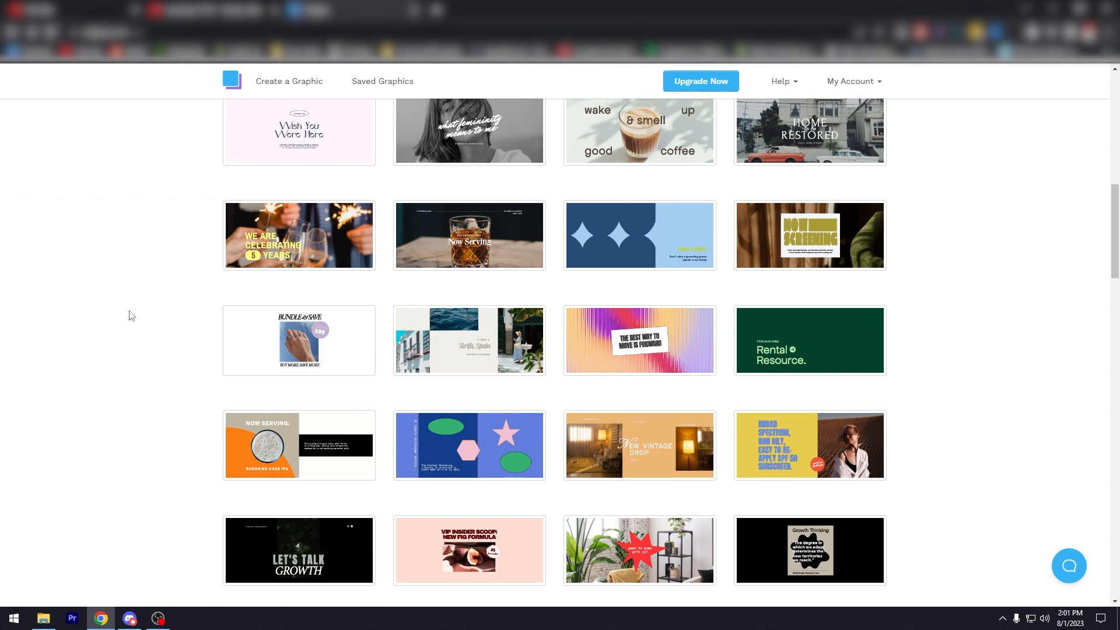
scroll(134, 315, down, 18)
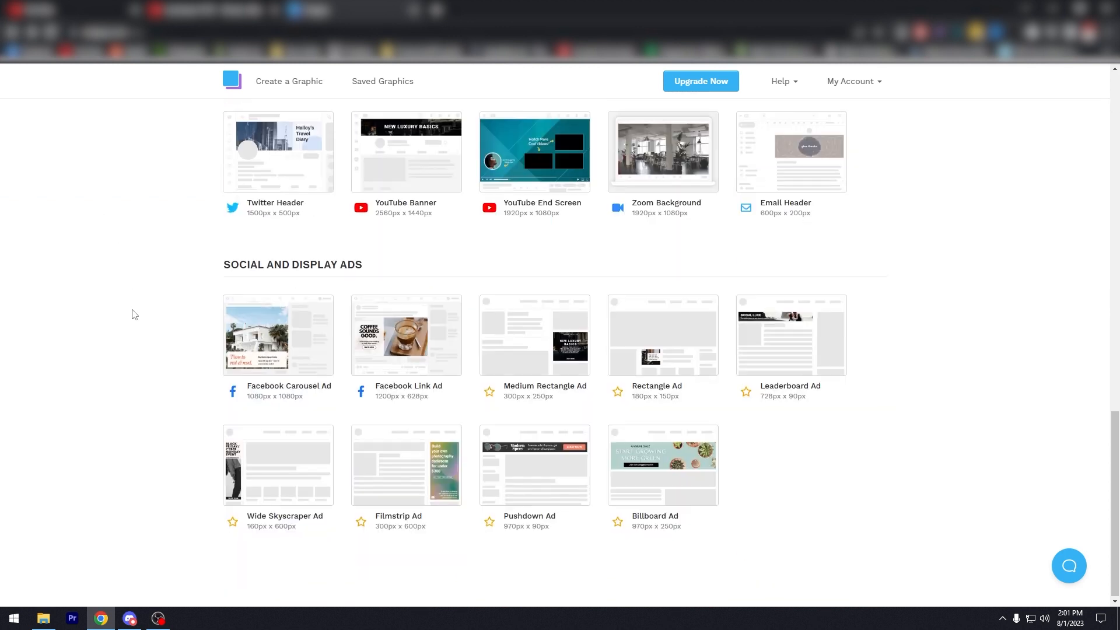
scroll(135, 315, up, 6)
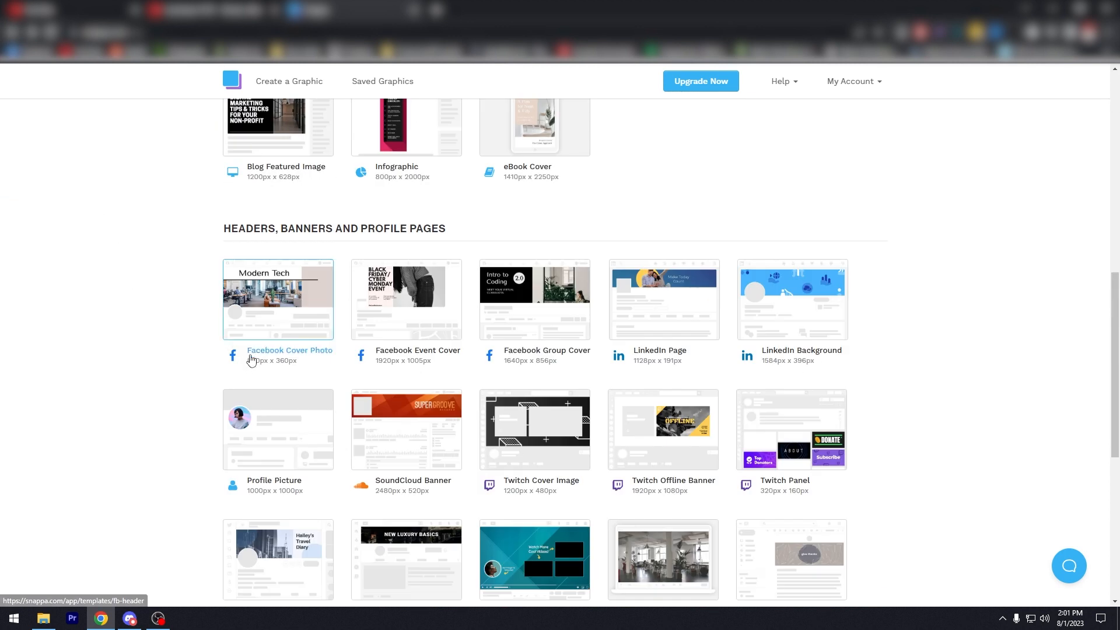
click(281, 355)
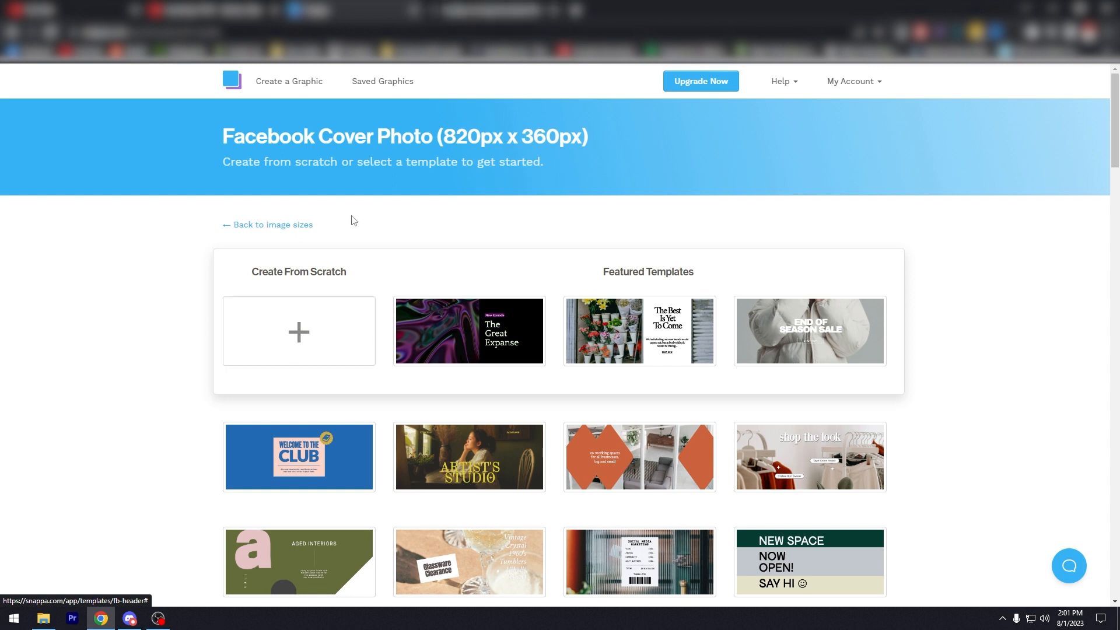
- Open a blank Facebook Cover Photo design from scratch in a separate tab, and close that tab
click(478, 7)
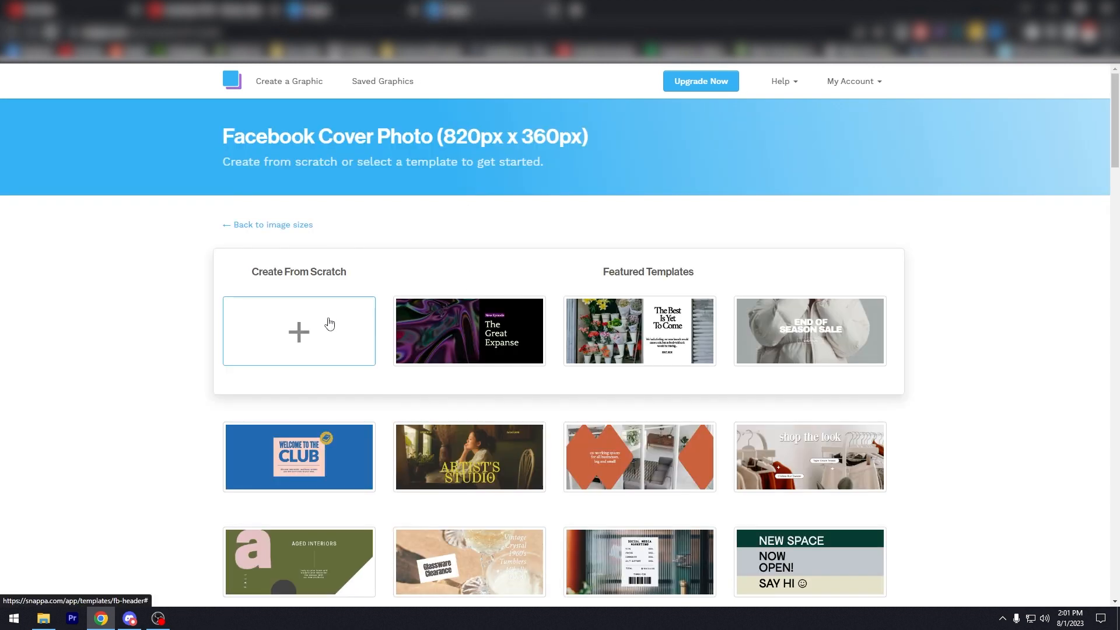
click(330, 323)
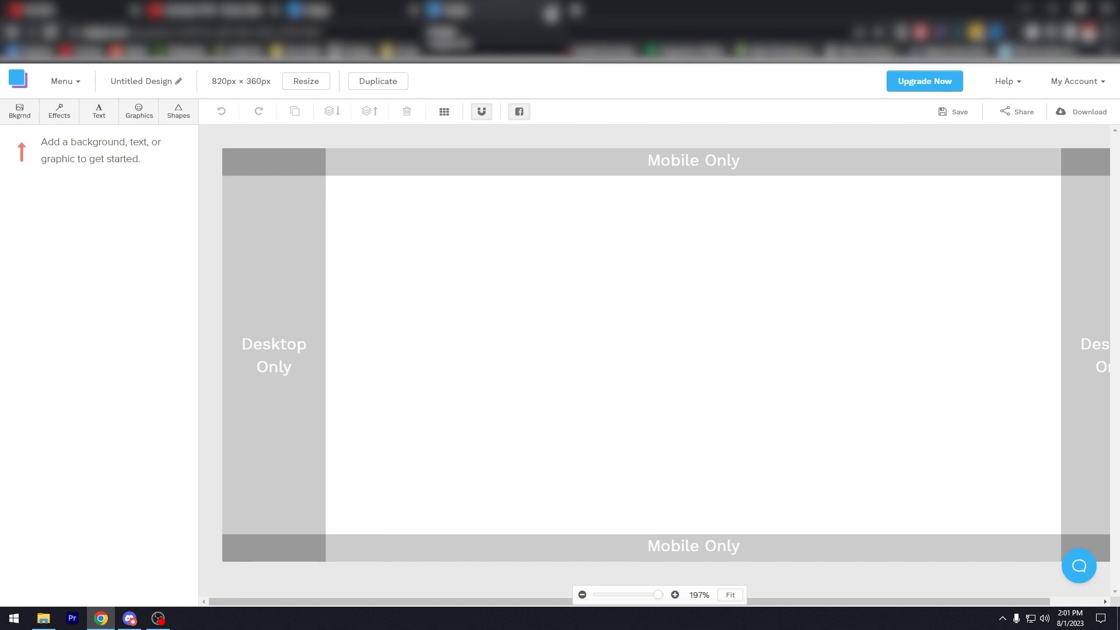
click(553, 11)
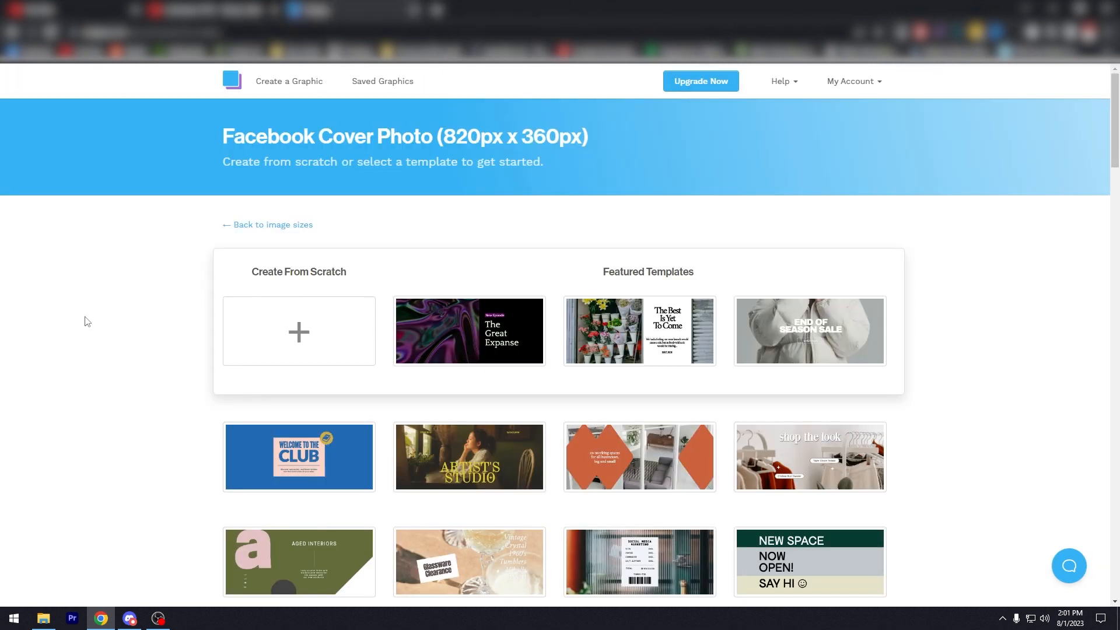
- Open the featured END OF SEASON SALE template in a new tab and switch to its editor
scroll(87, 321, down, 2)
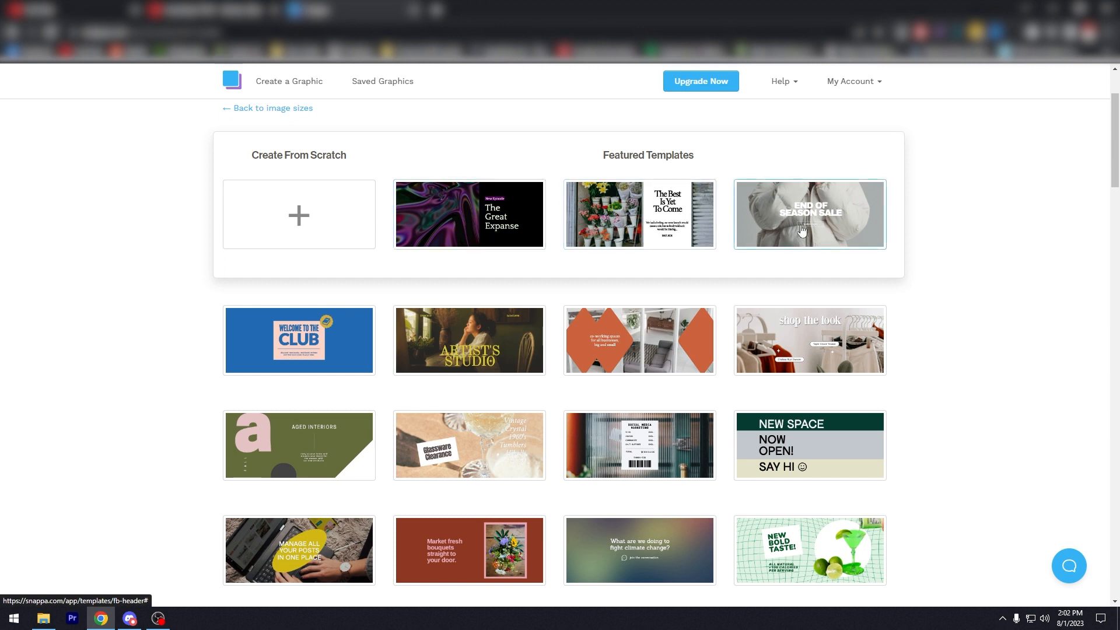
scroll(119, 402, down, 2)
scroll(119, 397, up, 2)
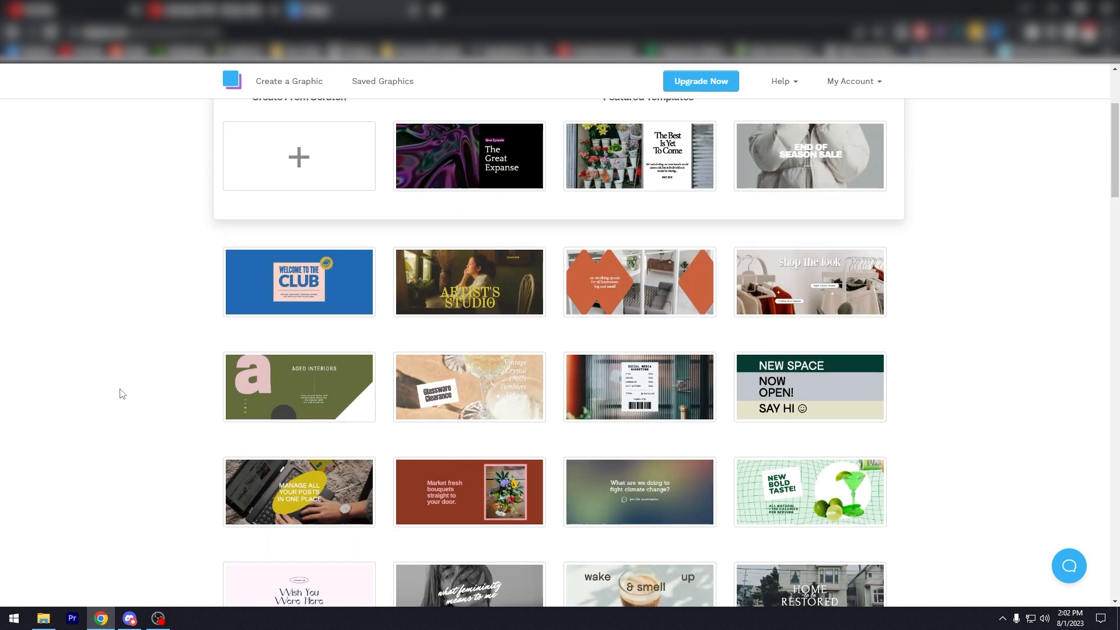
middle_click(815, 207)
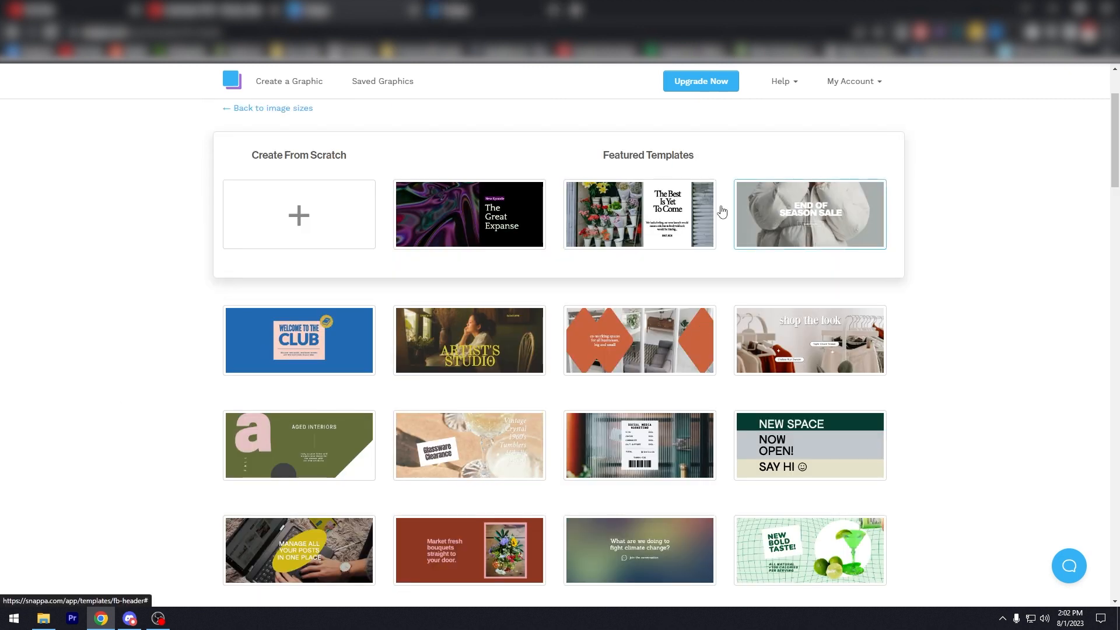
click(477, 7)
click(818, 321)
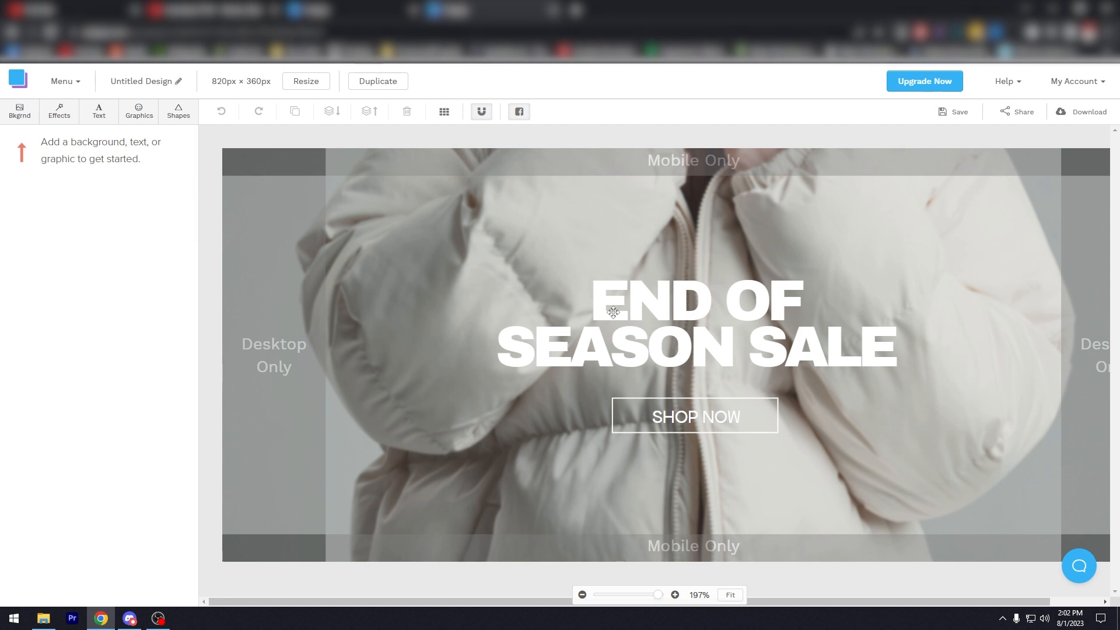
- Examine the text settings of the END OF SEASON SALE headline and the SHOP NOW label by selecting each in turn
click(623, 297)
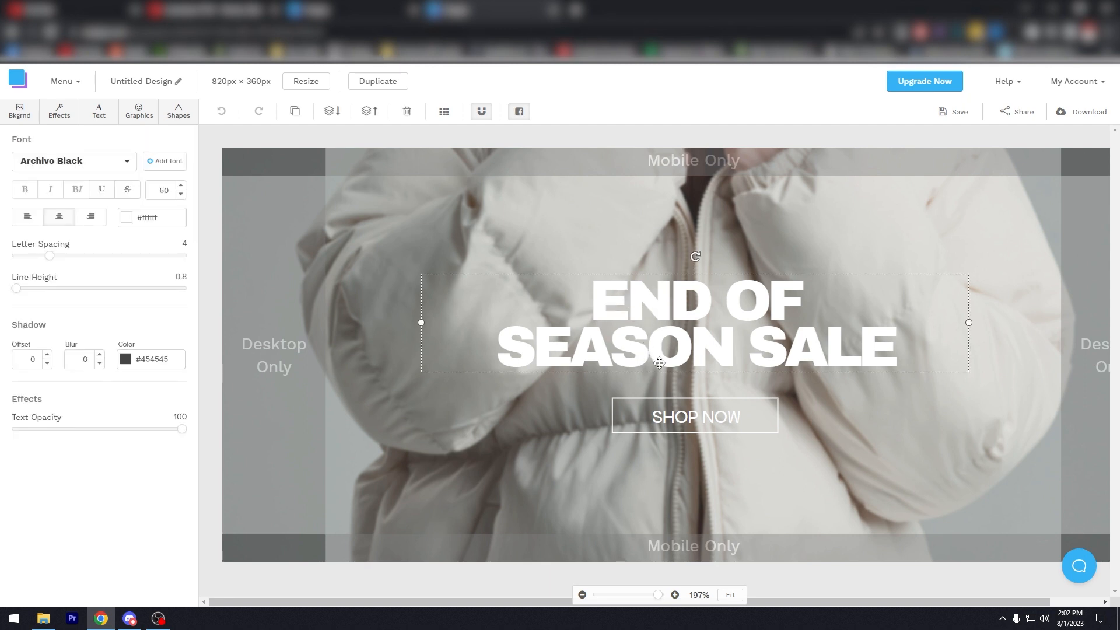
click(692, 415)
click(688, 318)
click(632, 222)
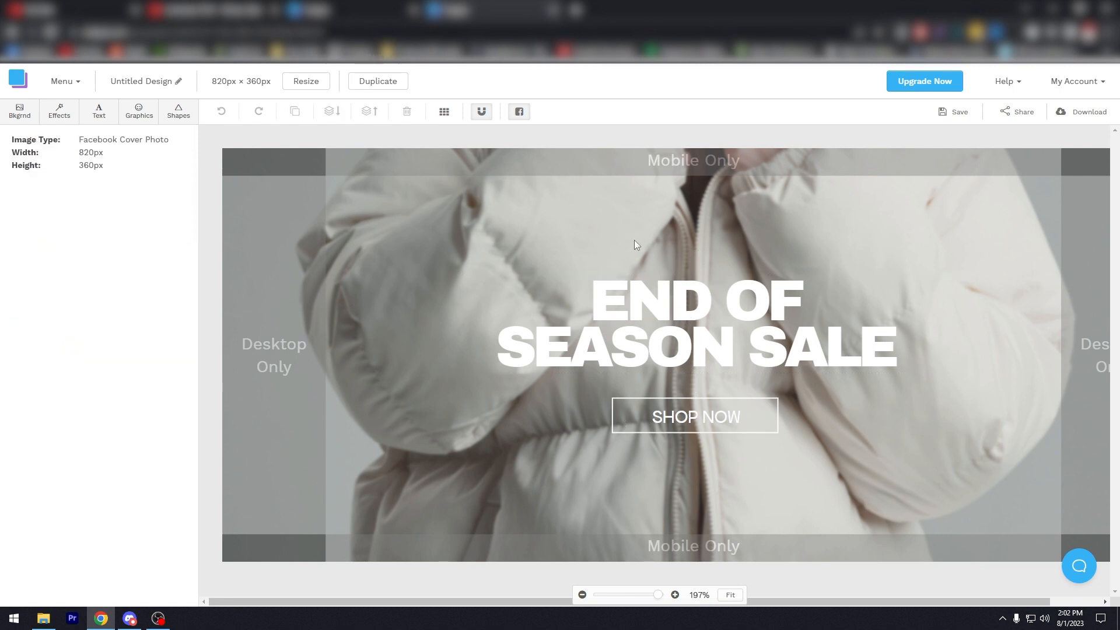
click(679, 408)
click(658, 283)
click(607, 196)
click(645, 304)
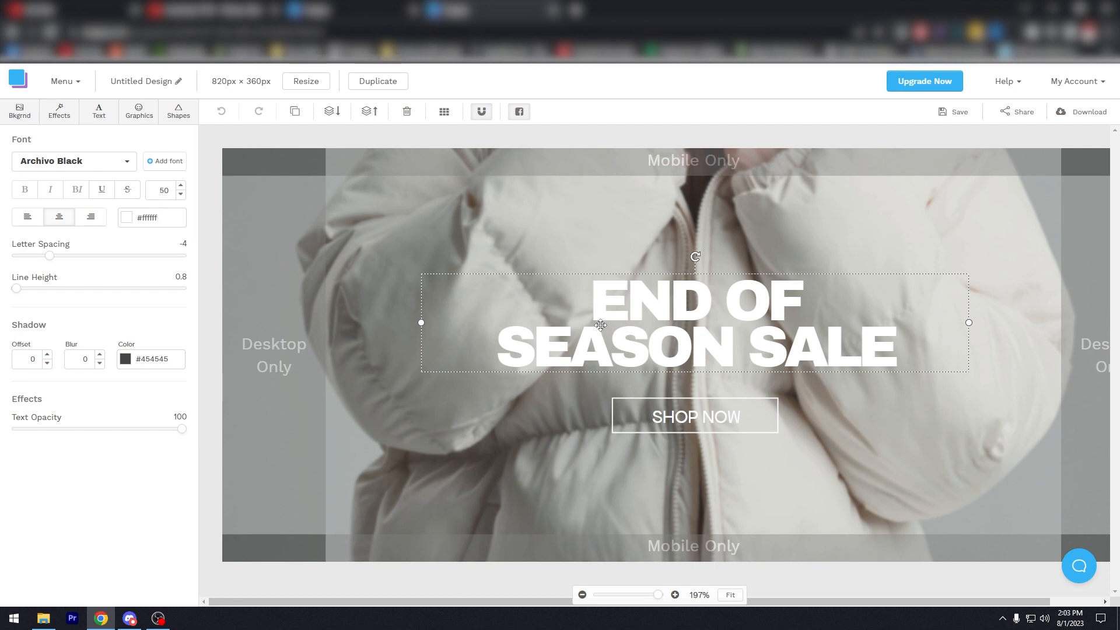
click(678, 419)
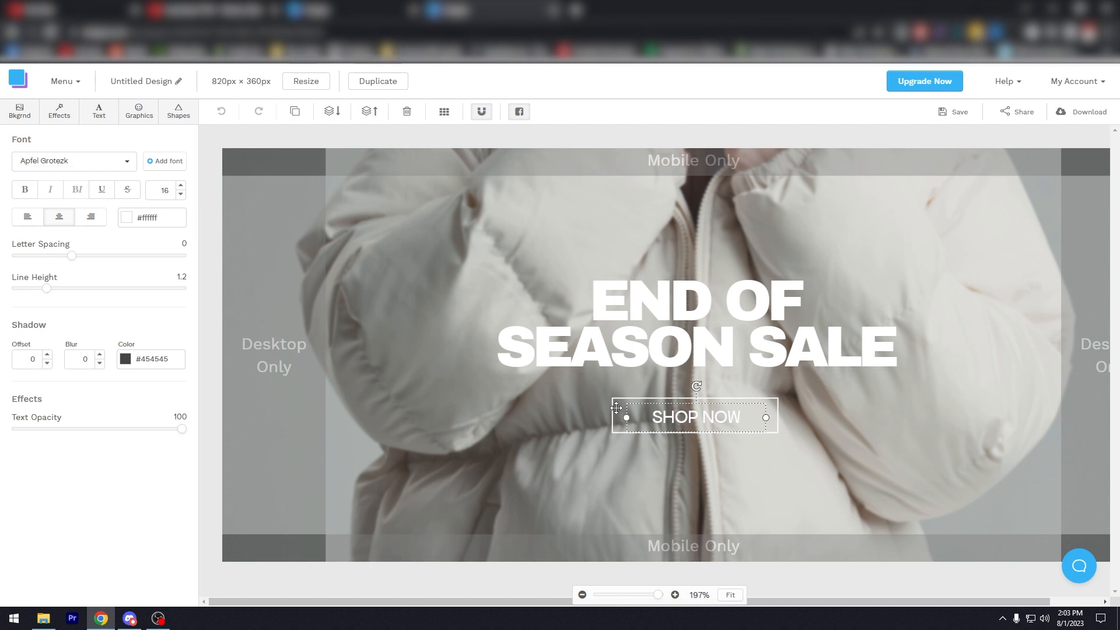
click(456, 270)
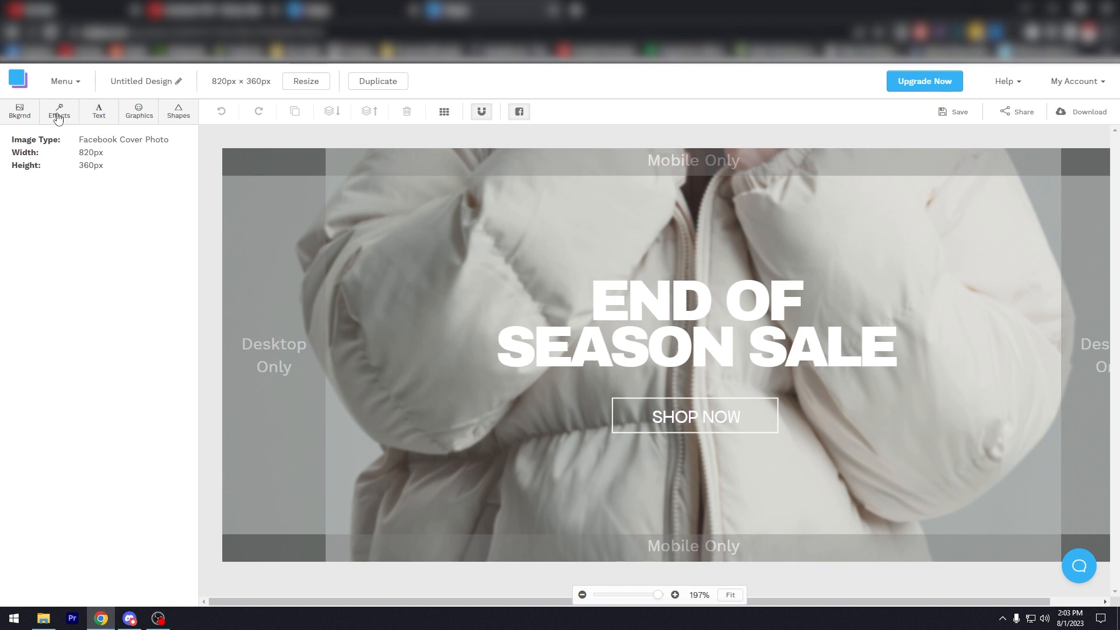
- Search the background photos for "FRUITS" and set the market stall photo with fruit baskets as the design's background
click(32, 116)
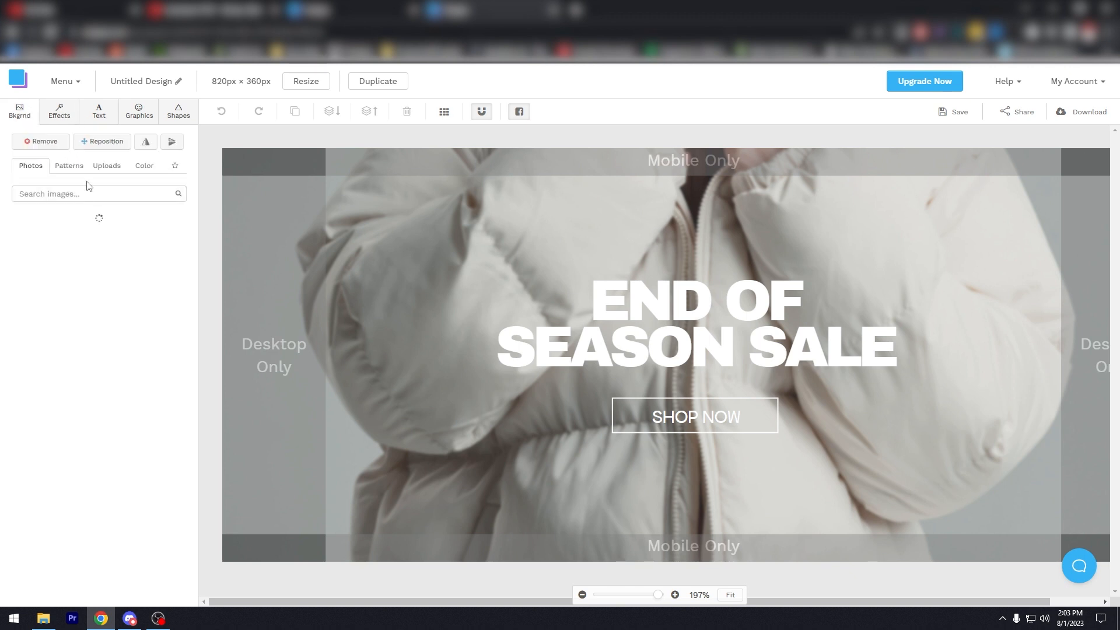
click(97, 194)
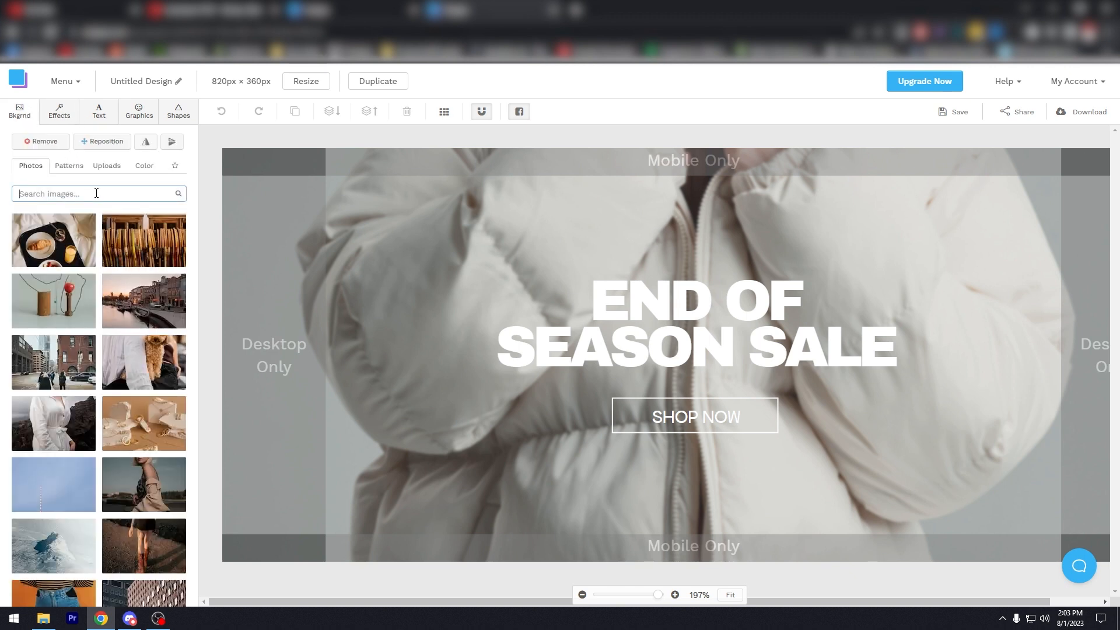
text(FRUITS)
key(Return)
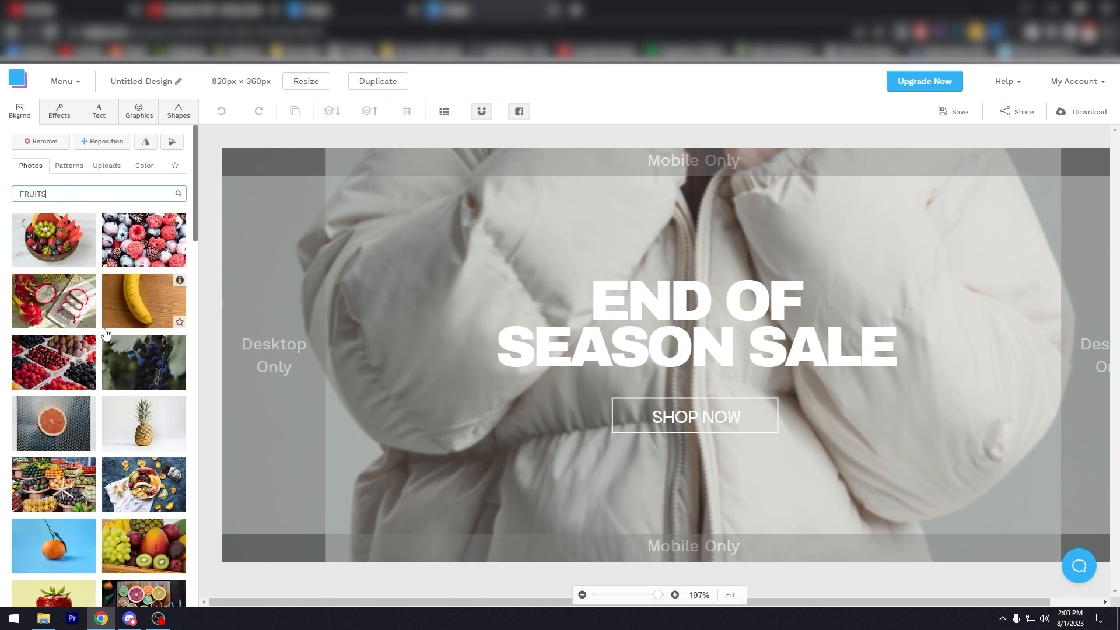
click(58, 484)
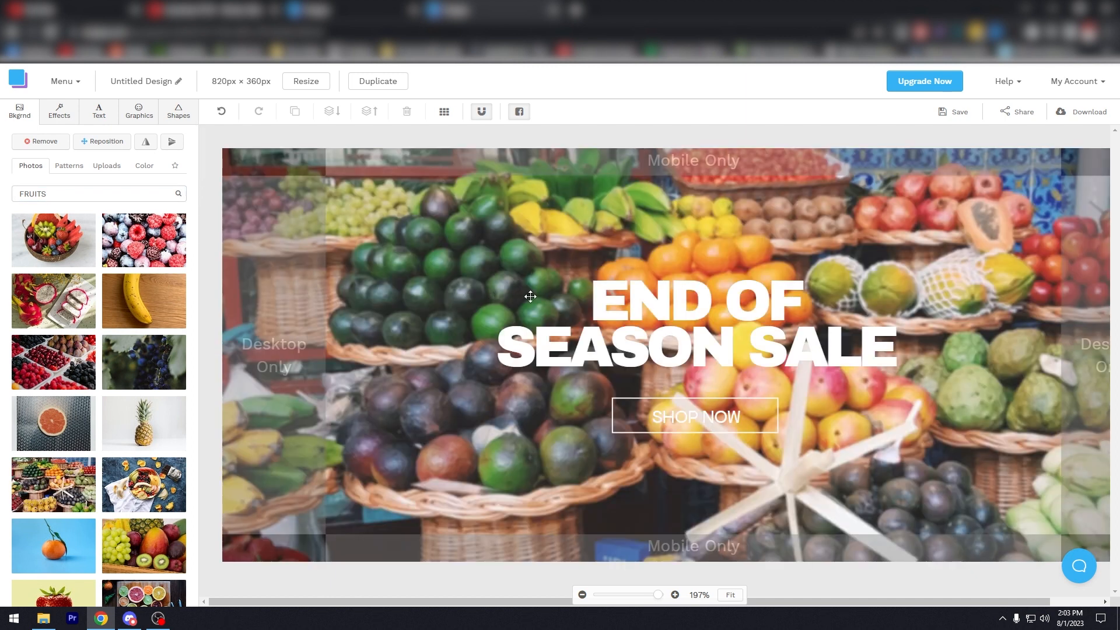
- Give the END OF SEASON SALE headline a text shadow with an offset of 4
click(584, 279)
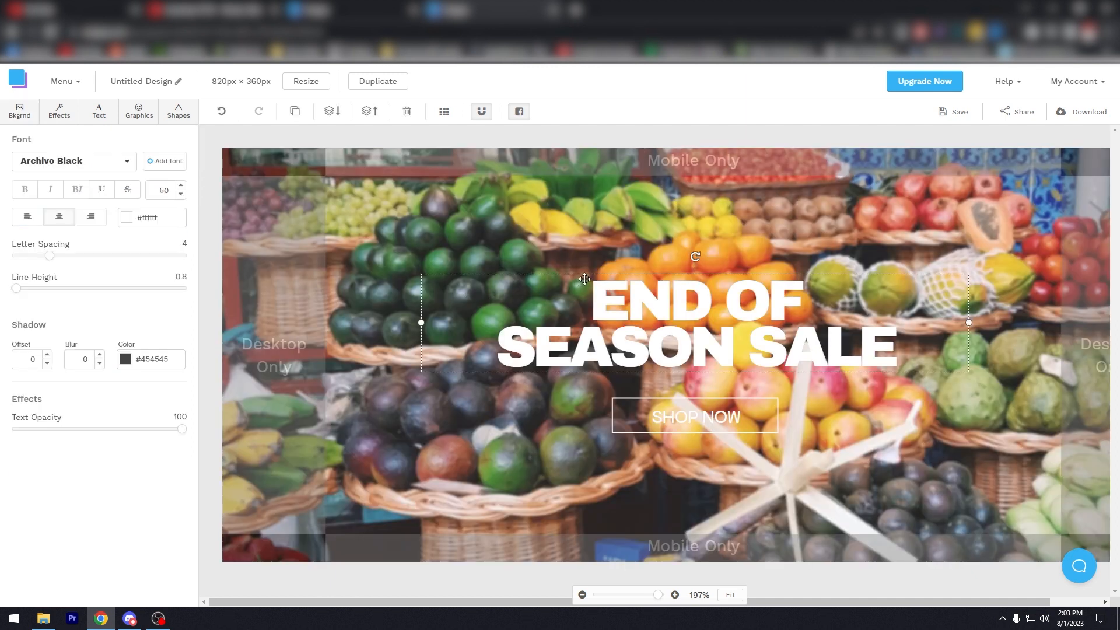
click(564, 200)
click(652, 304)
double_click(652, 304)
triple_click(653, 305)
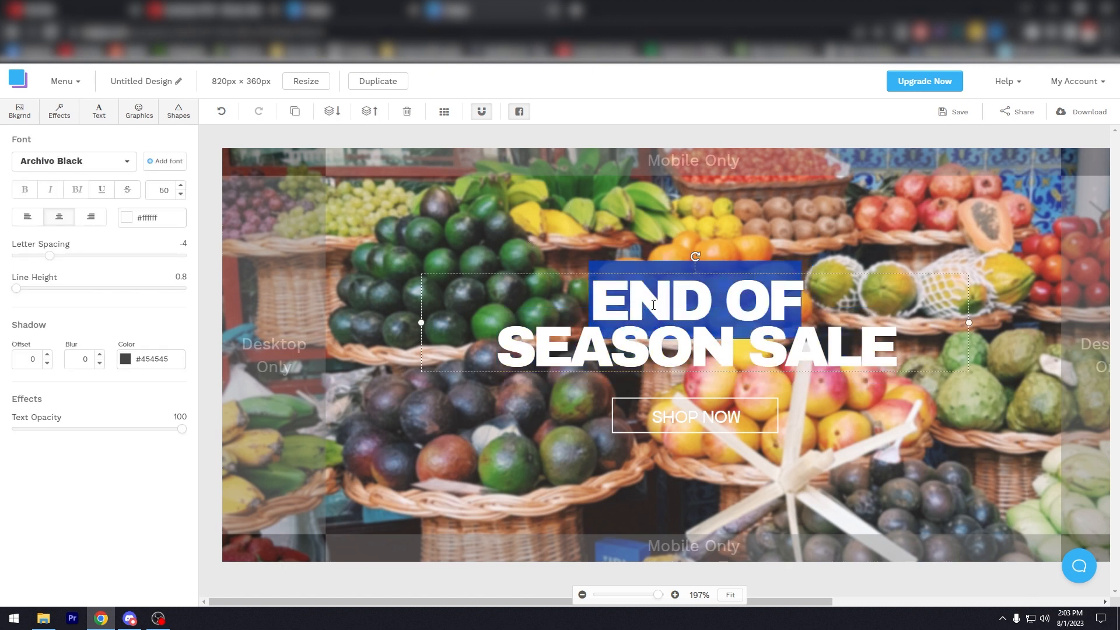
key(ctrl+a)
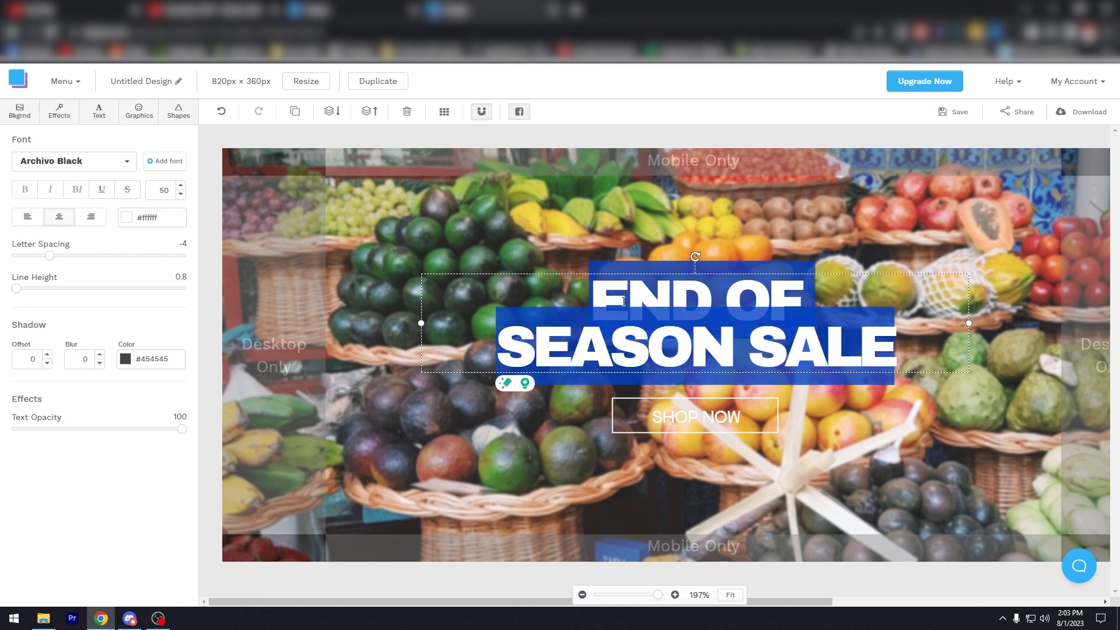
click(47, 355)
click(48, 356)
click(47, 355)
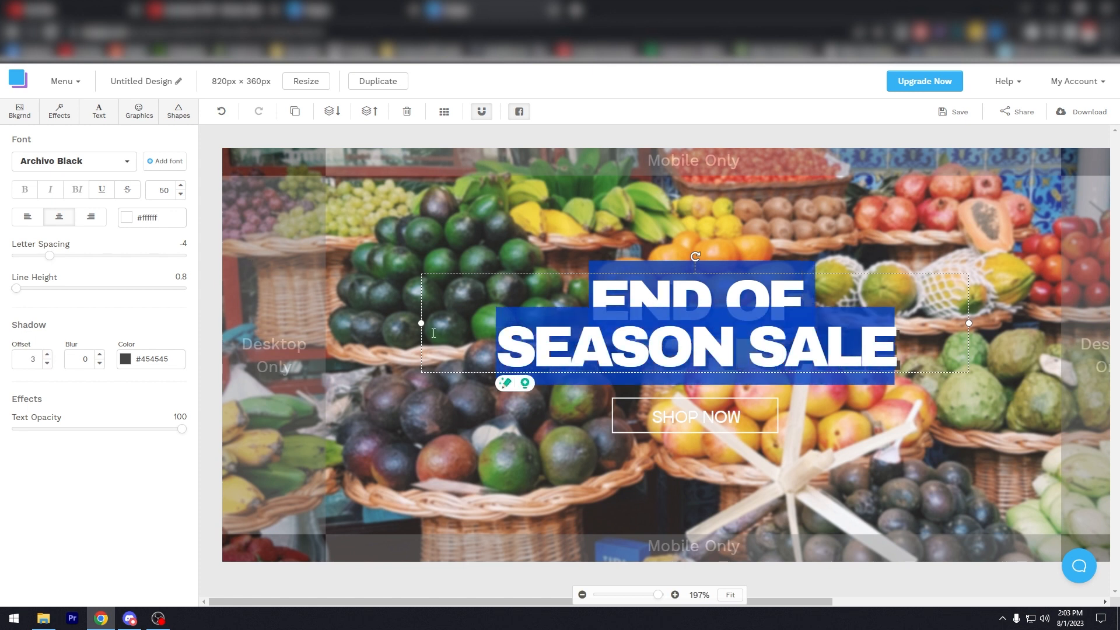
click(617, 355)
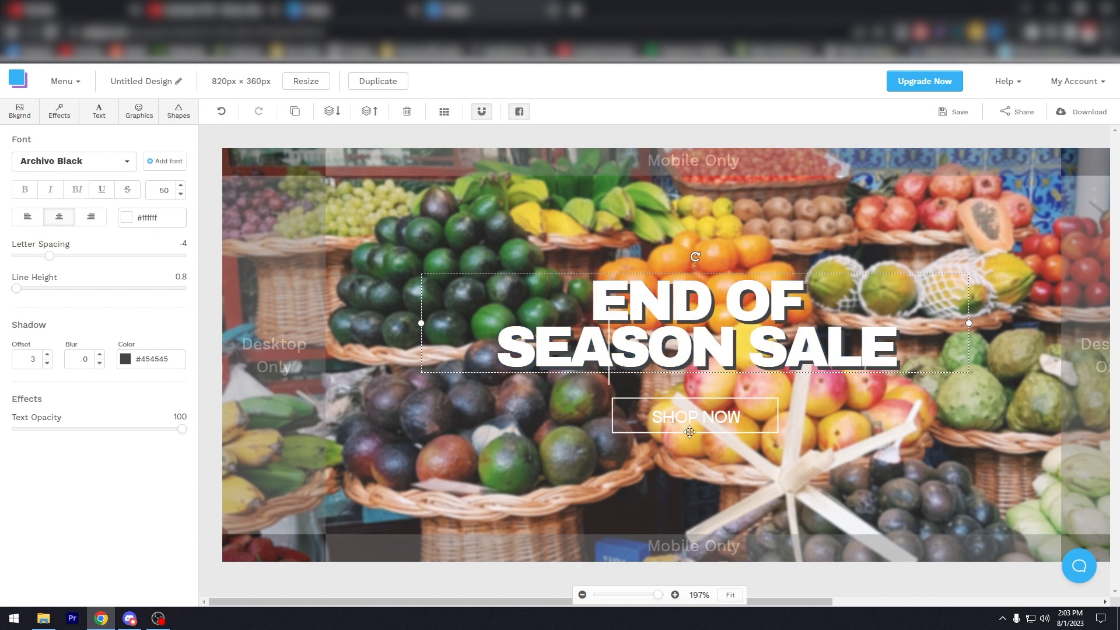
click(48, 356)
click(48, 356)
click(48, 366)
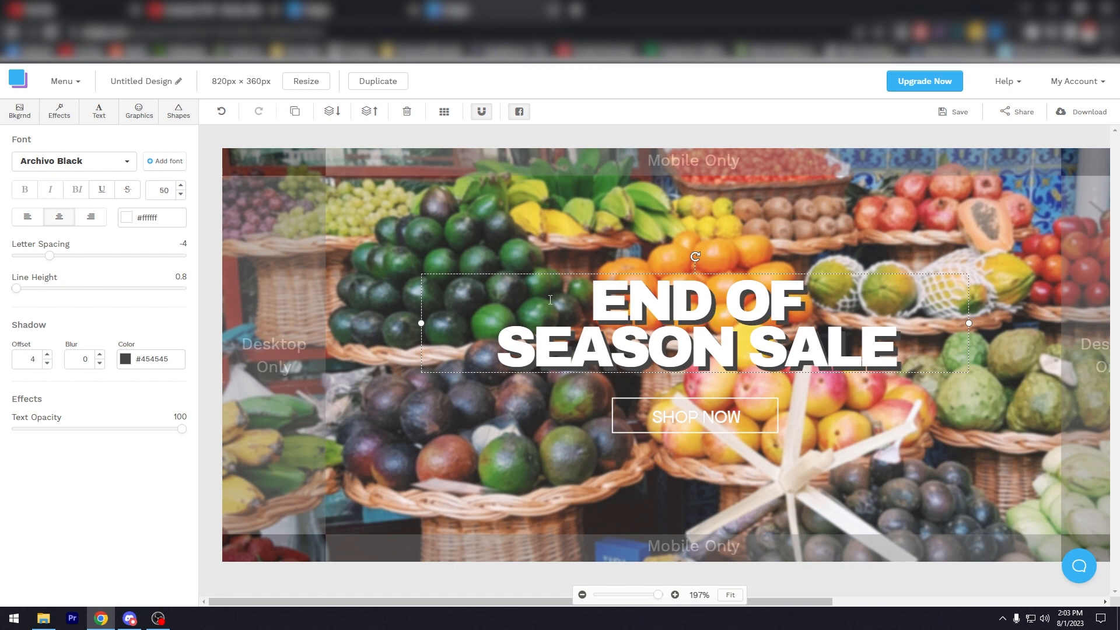
click(685, 221)
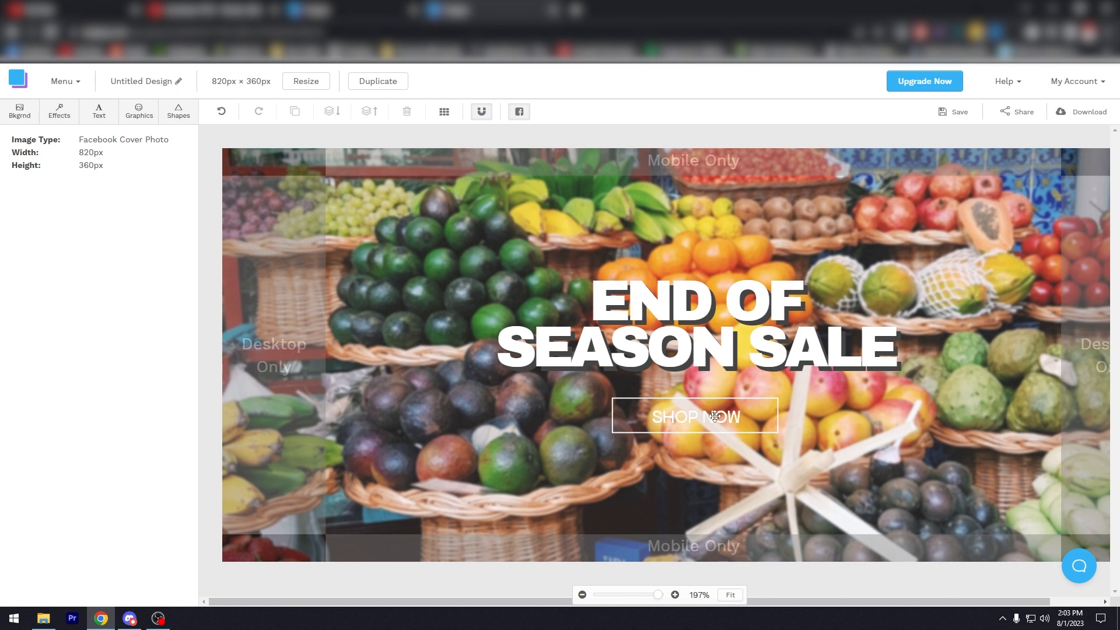
- Give the SHOP NOW label a text shadow with an offset of 1
double_click(715, 416)
click(47, 355)
click(48, 354)
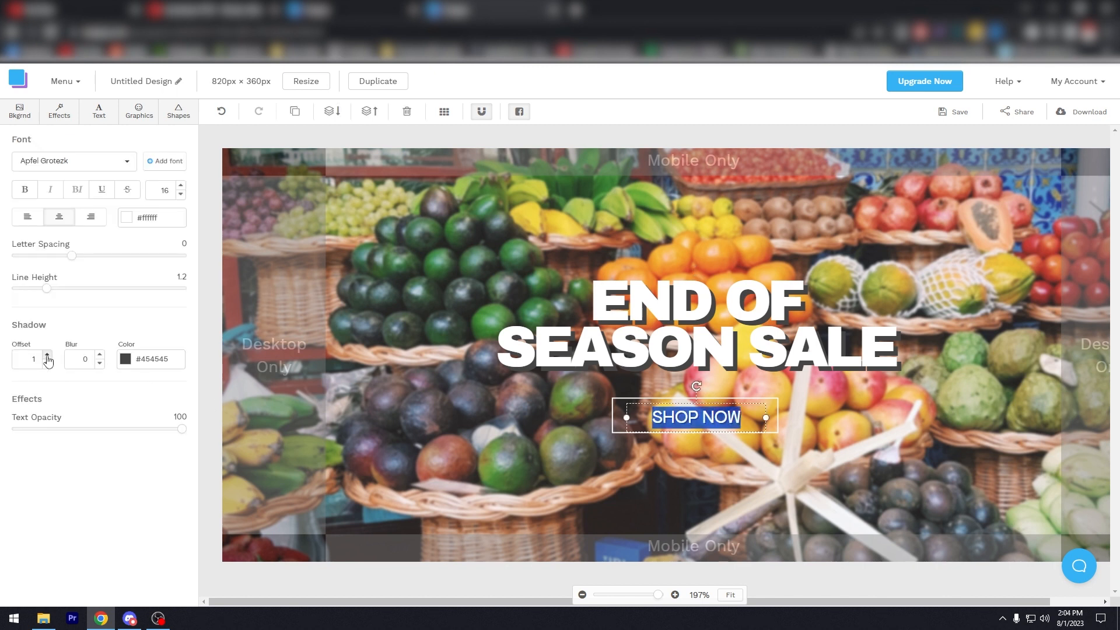
click(560, 421)
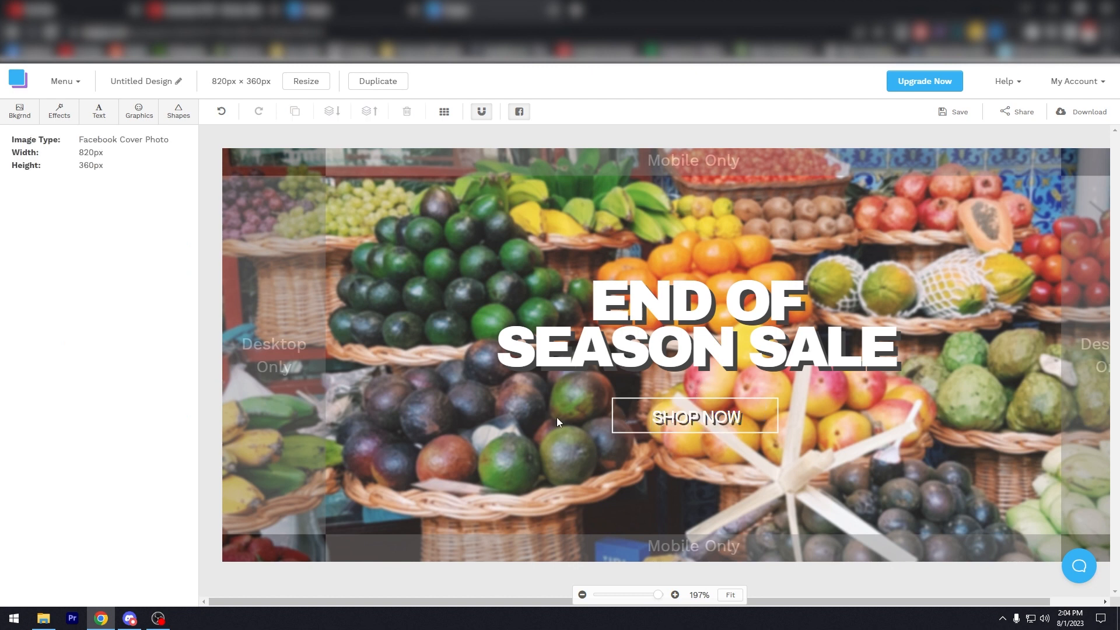
- Fill the rectangle around the SHOP NOW label with the solid color #454545
click(615, 415)
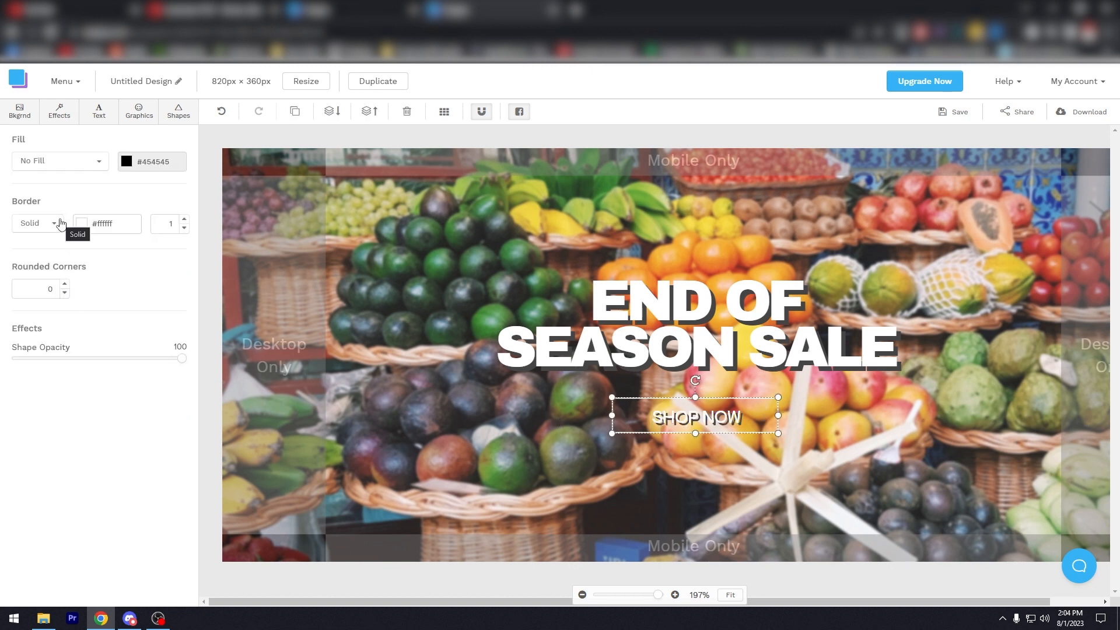
click(90, 163)
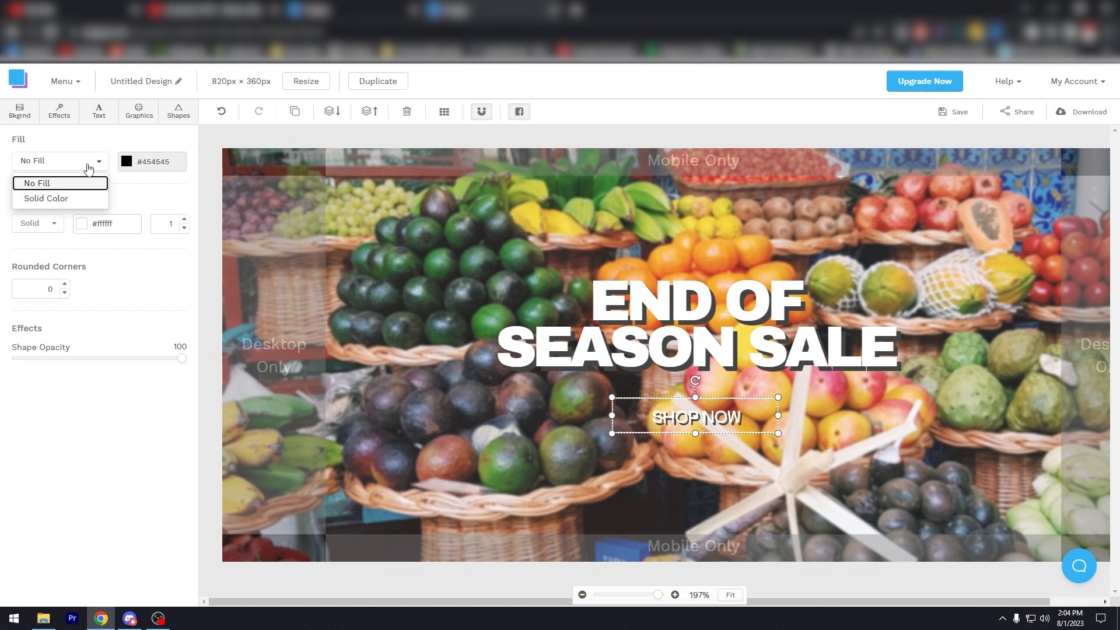
click(75, 199)
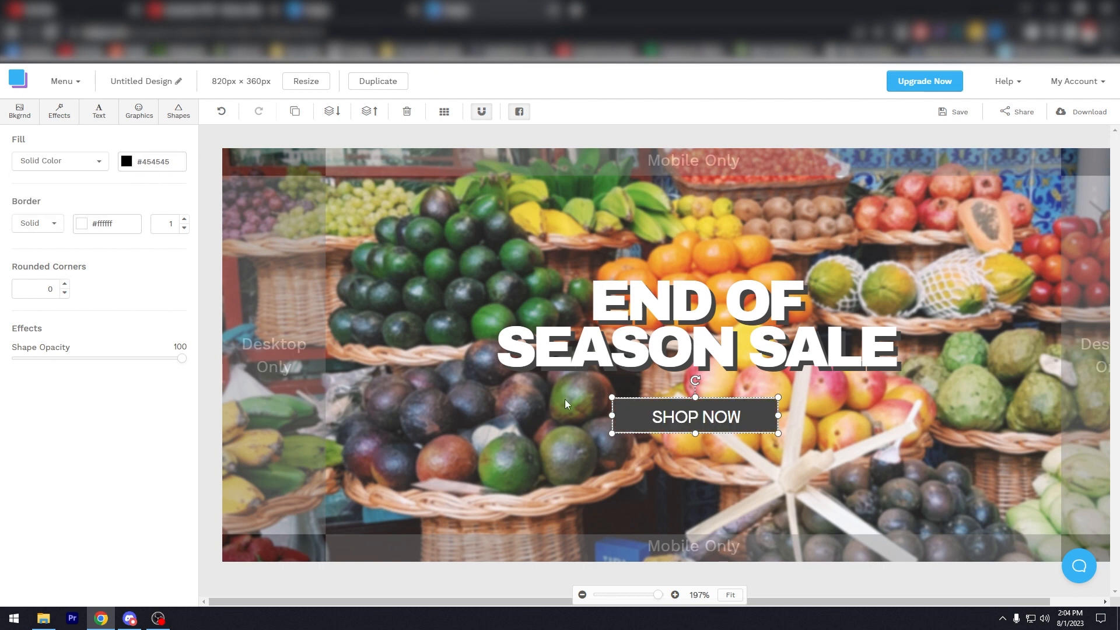
click(697, 436)
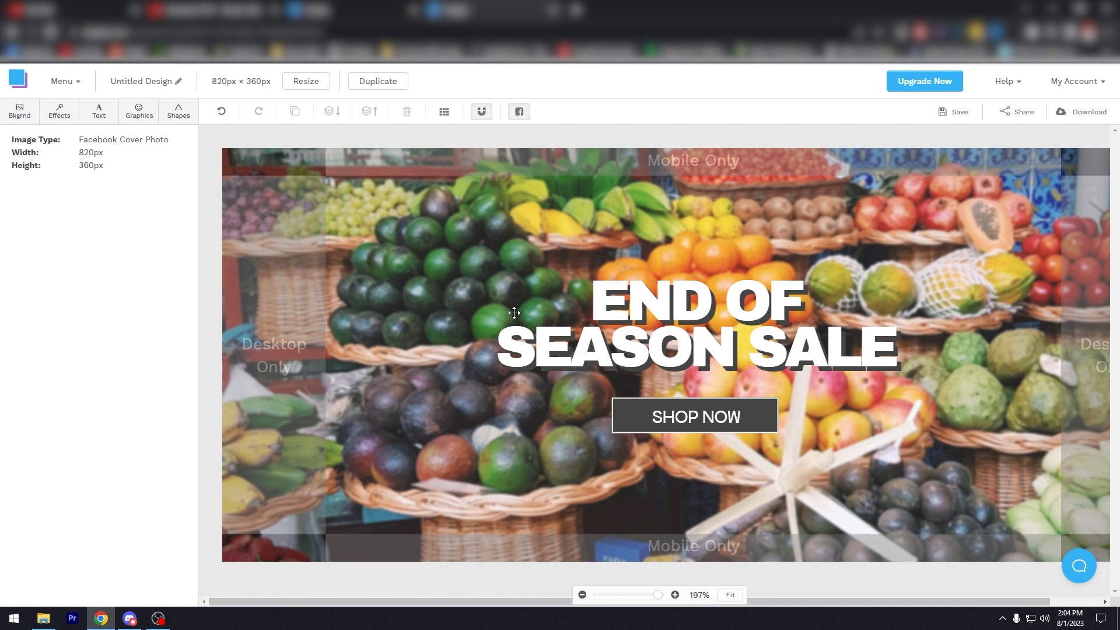
click(582, 595)
click(582, 594)
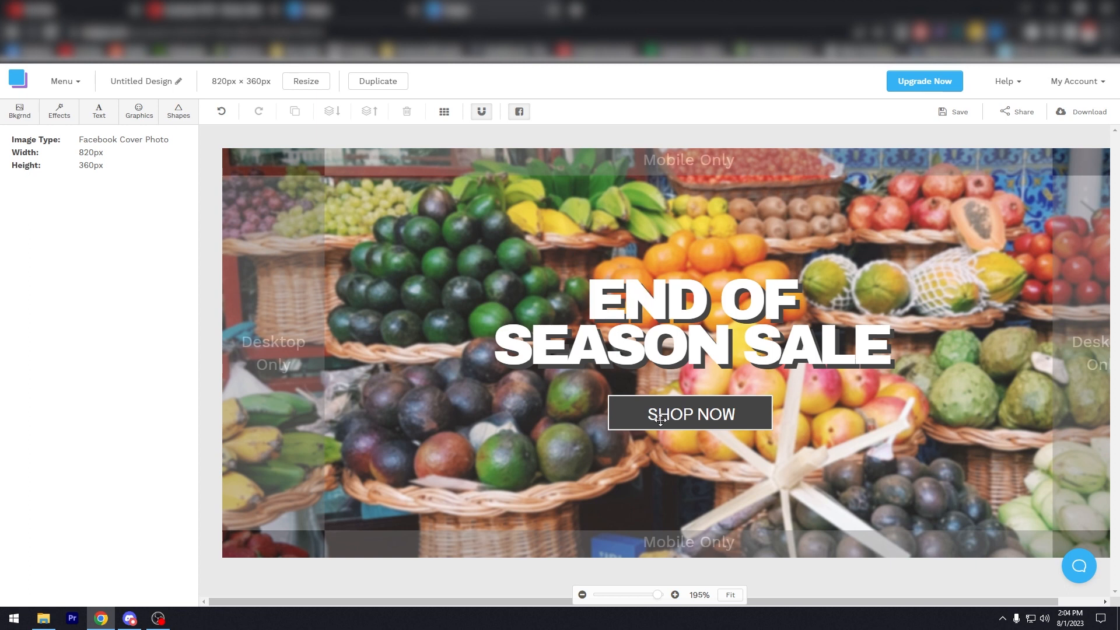
click(660, 420)
click(446, 294)
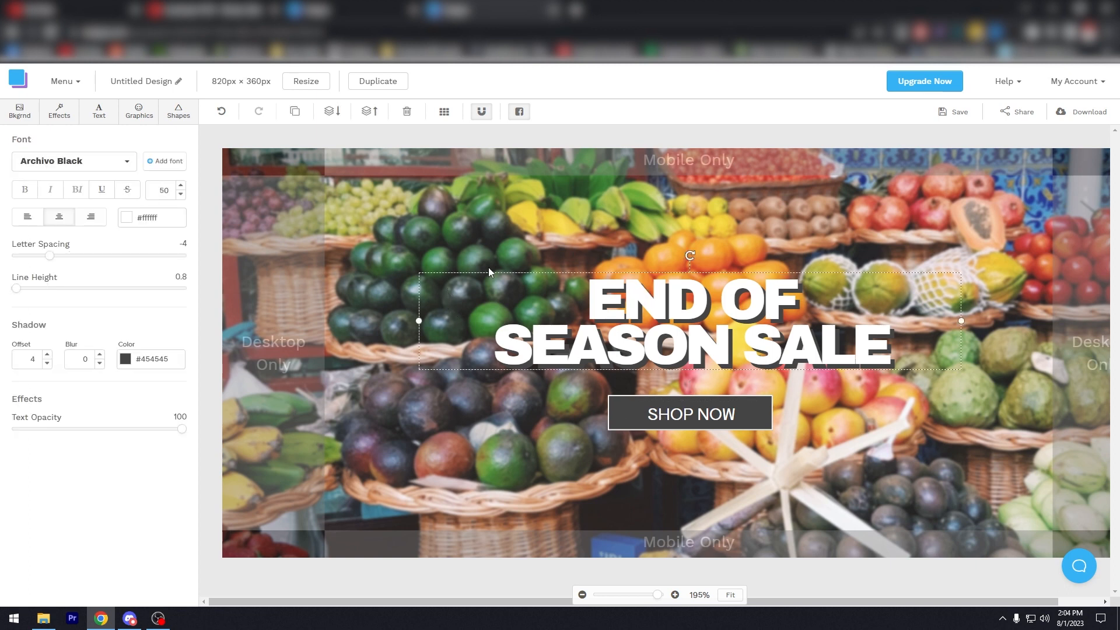
click(516, 250)
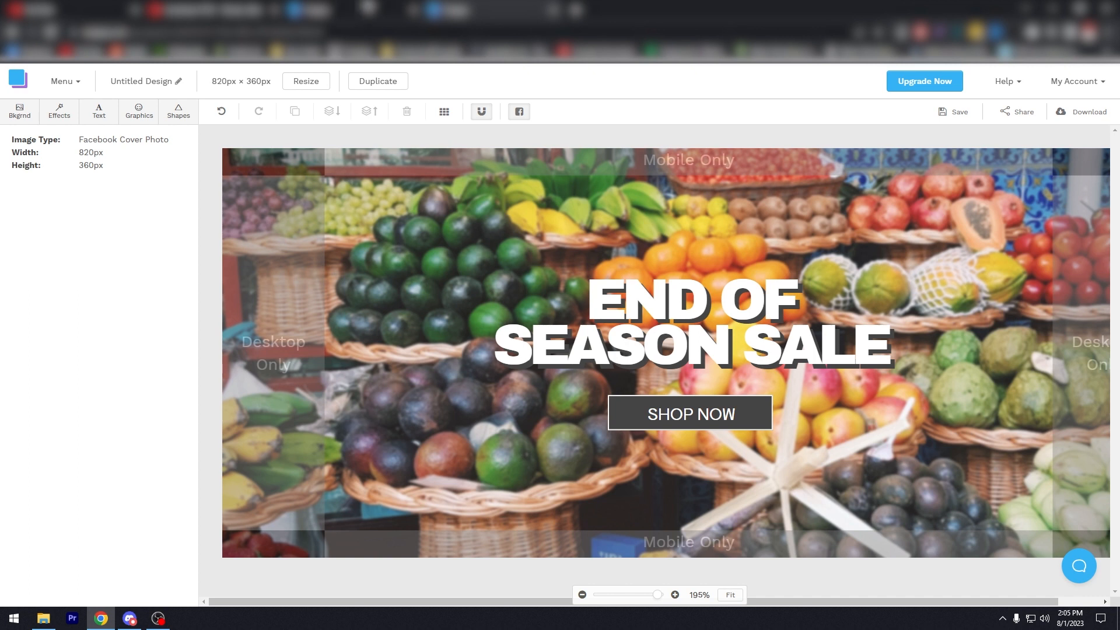
- Close the sale design's browser tab and open the WE ARE CELEBRATING 5 YEARS template from the template gallery
click(369, 7)
click(547, 7)
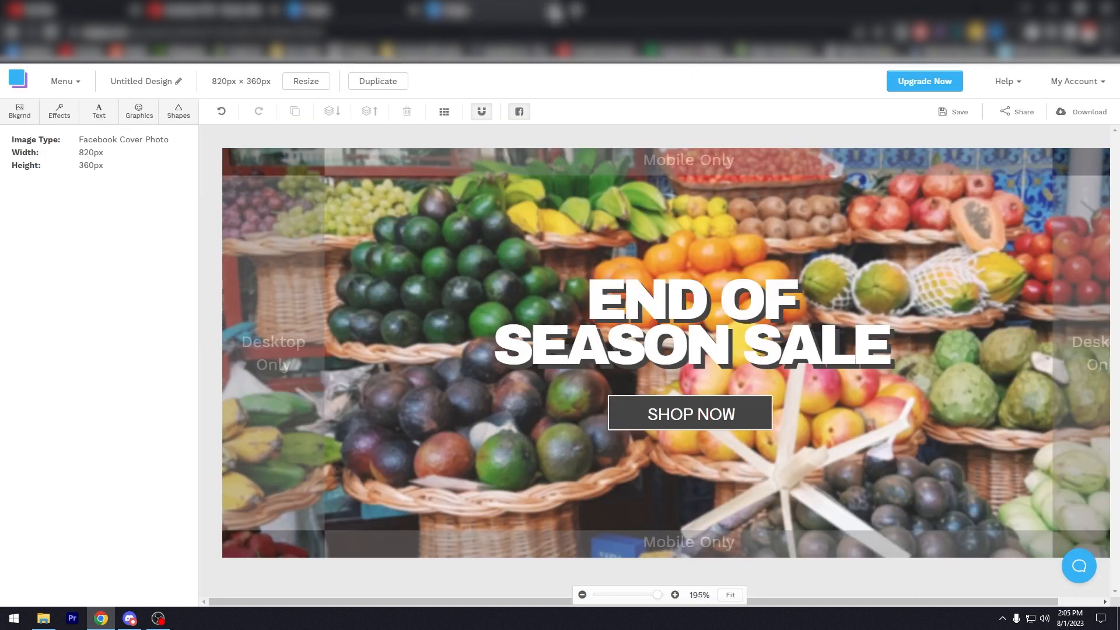
click(553, 10)
scroll(269, 321, down, 1)
scroll(234, 328, down, 3)
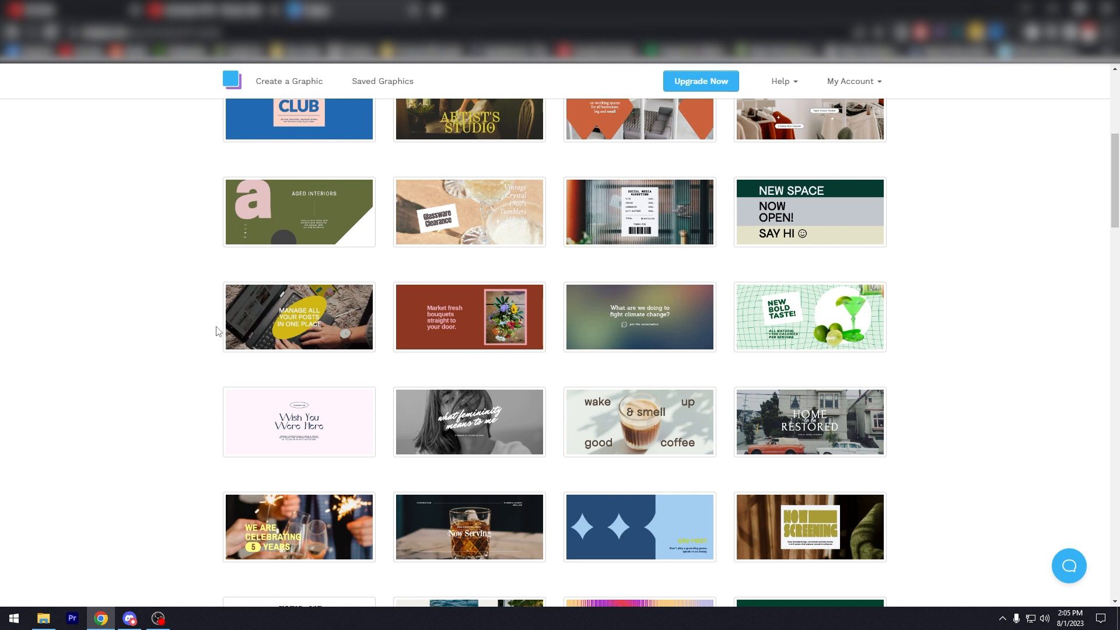
scroll(183, 314, down, 3)
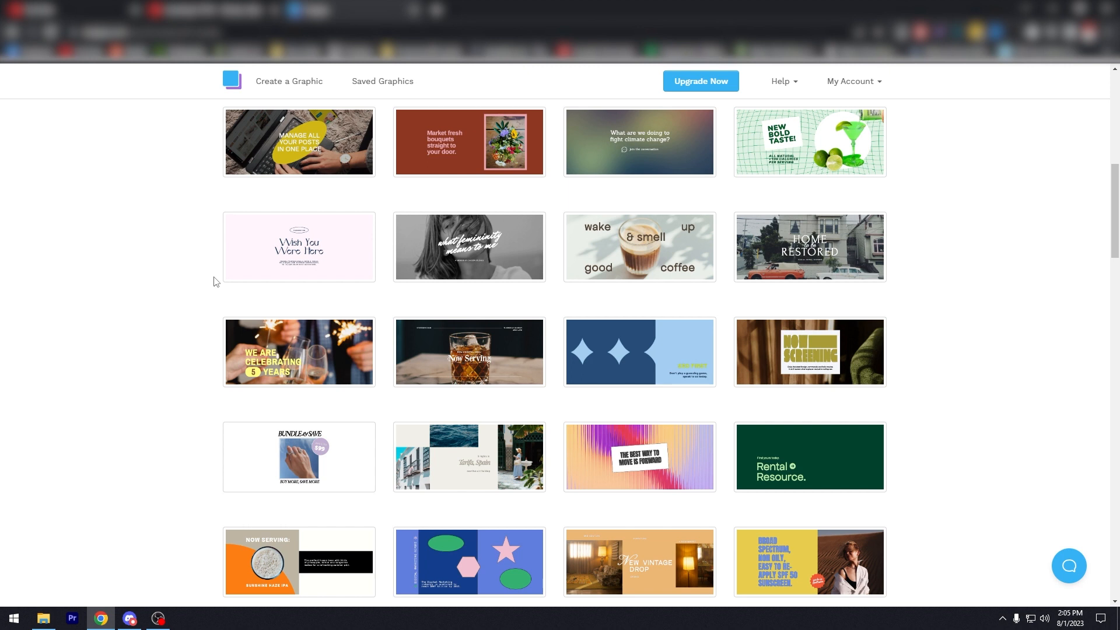
click(411, 346)
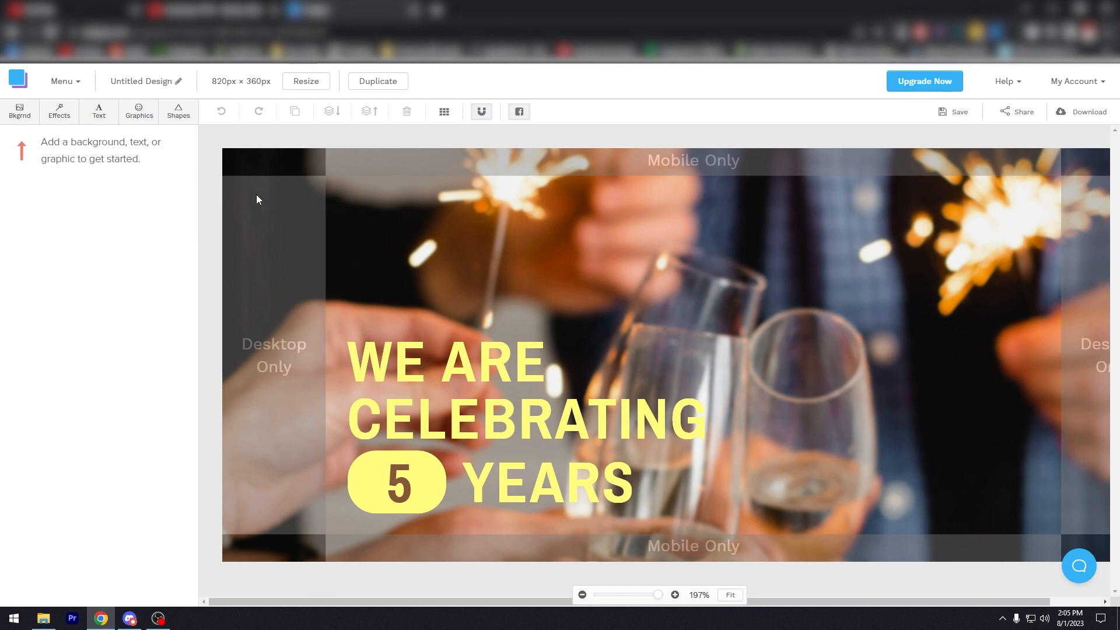
- Search the background photos for "CONVENTION" and set the photo of the queueing crowd as the design's background
click(10, 118)
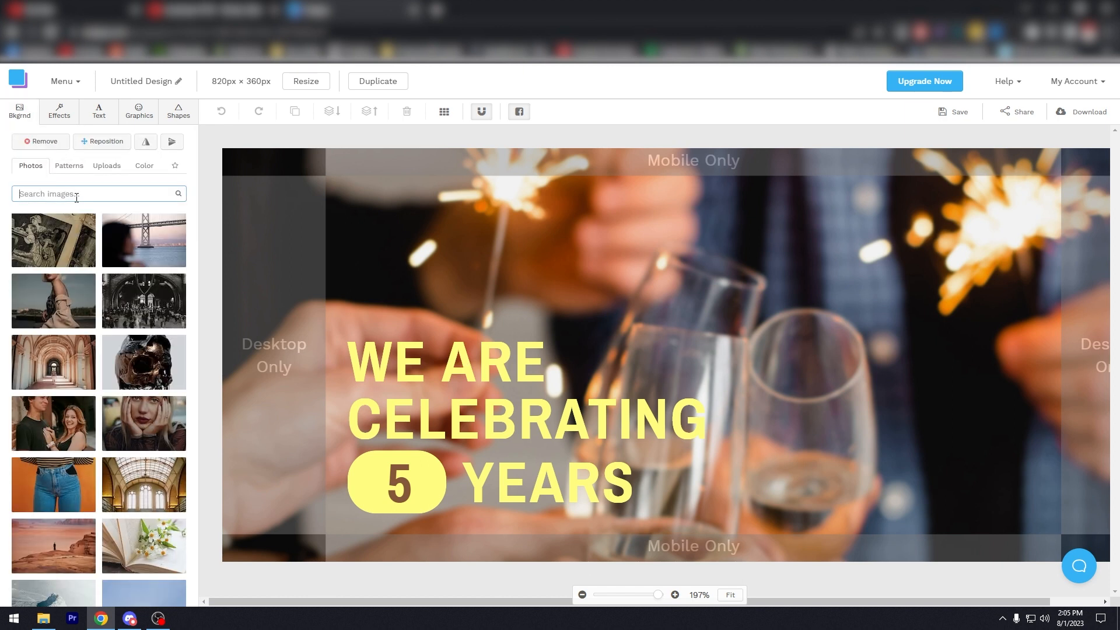
text(CONVENTION)
key(Return)
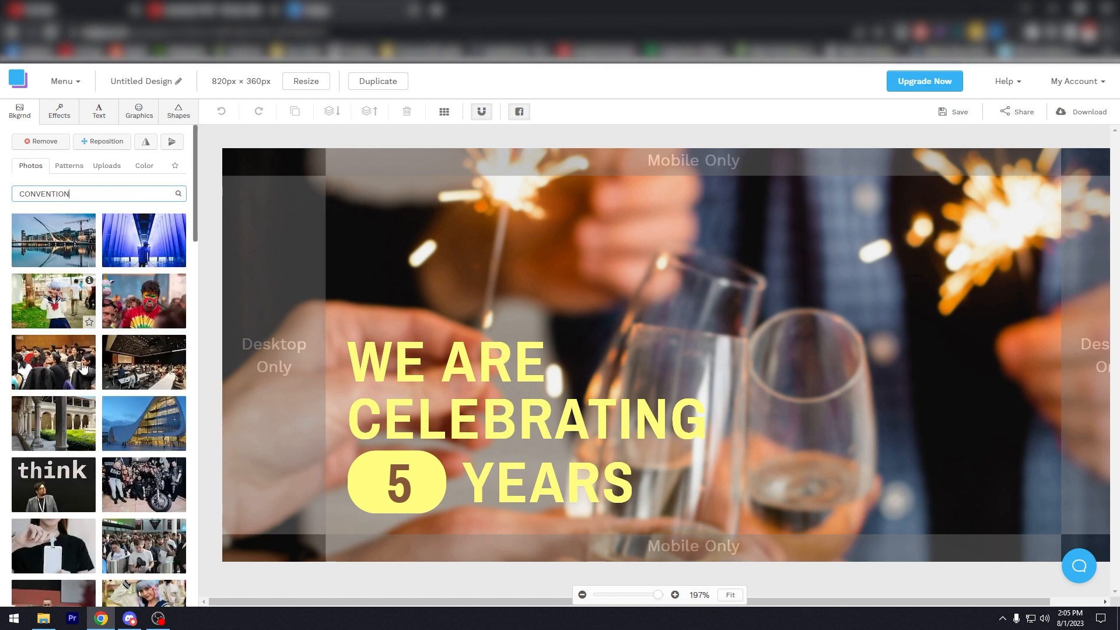
click(140, 542)
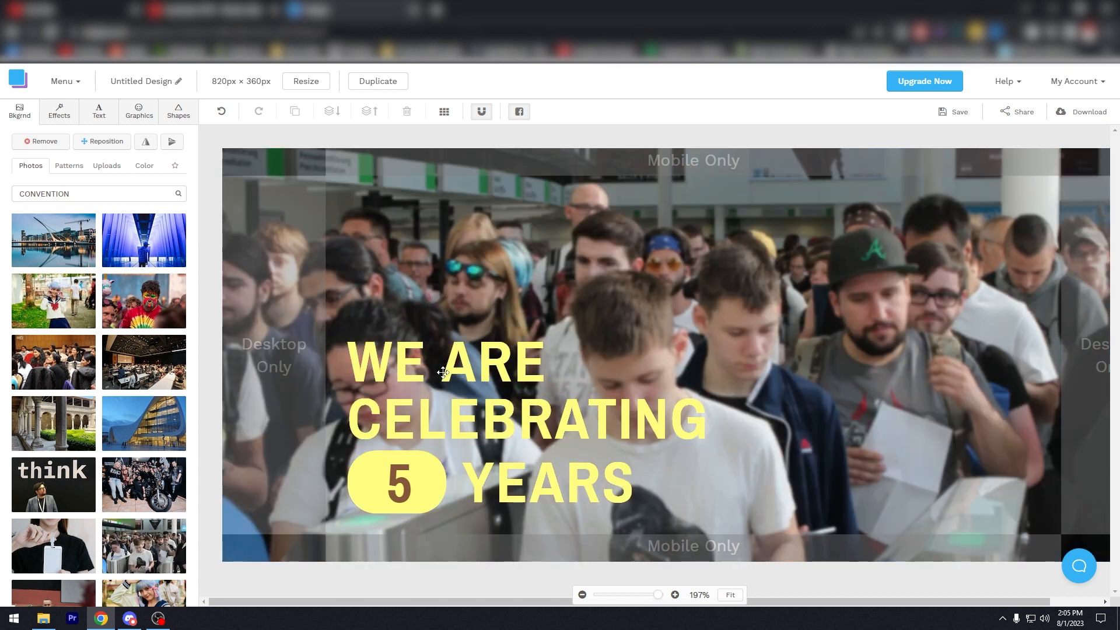
- Replace the WE ARE CELEBRATING headline text with "MEET AND GREET"
click(477, 366)
click(477, 366)
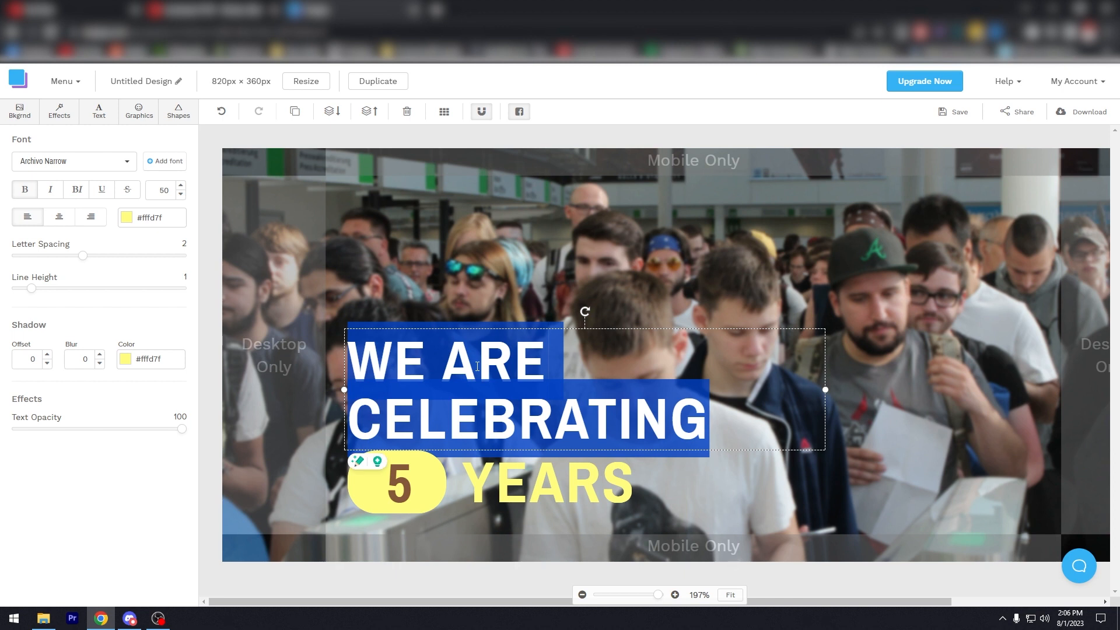
text(MEET )
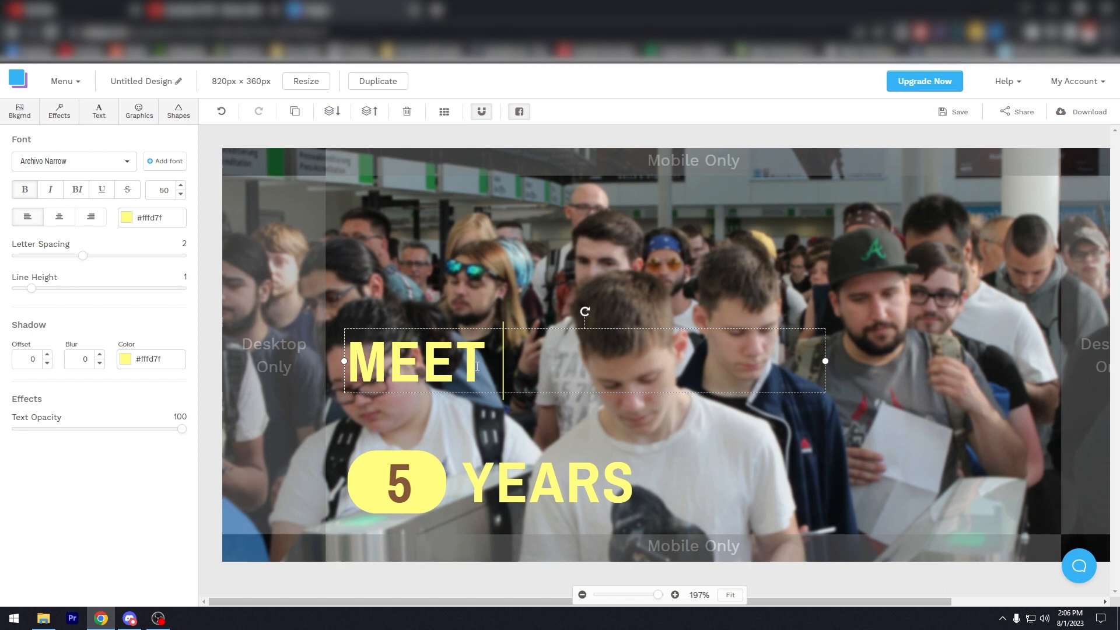
text(AND GREET)
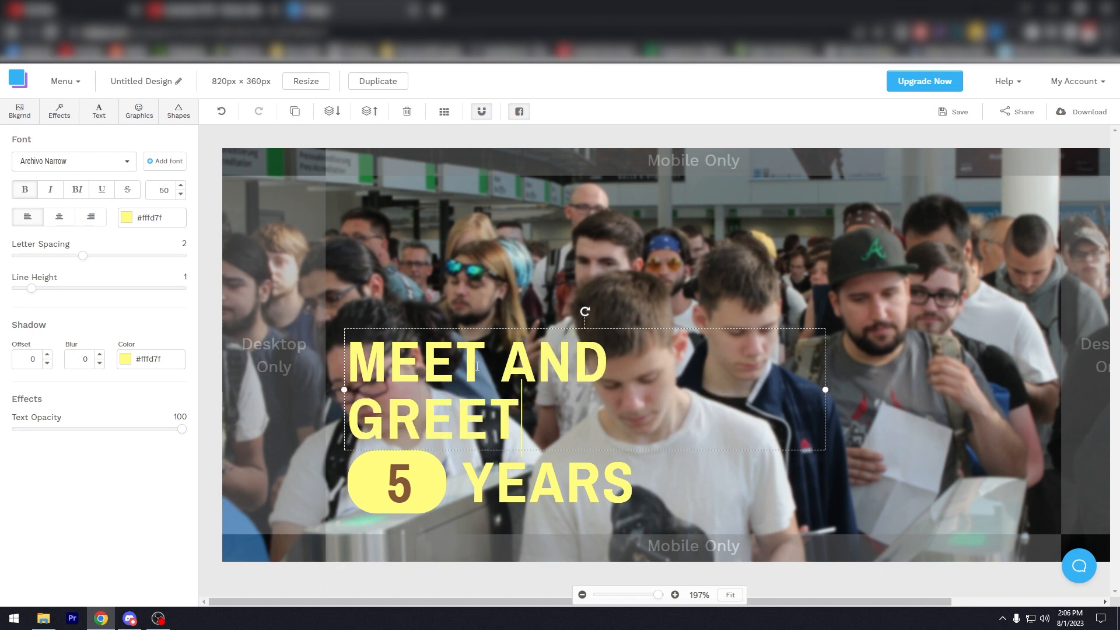
- Delete the number 5 and the yellow rounded shape behind it
click(401, 484)
key(Delete)
click(392, 483)
key(Delete)
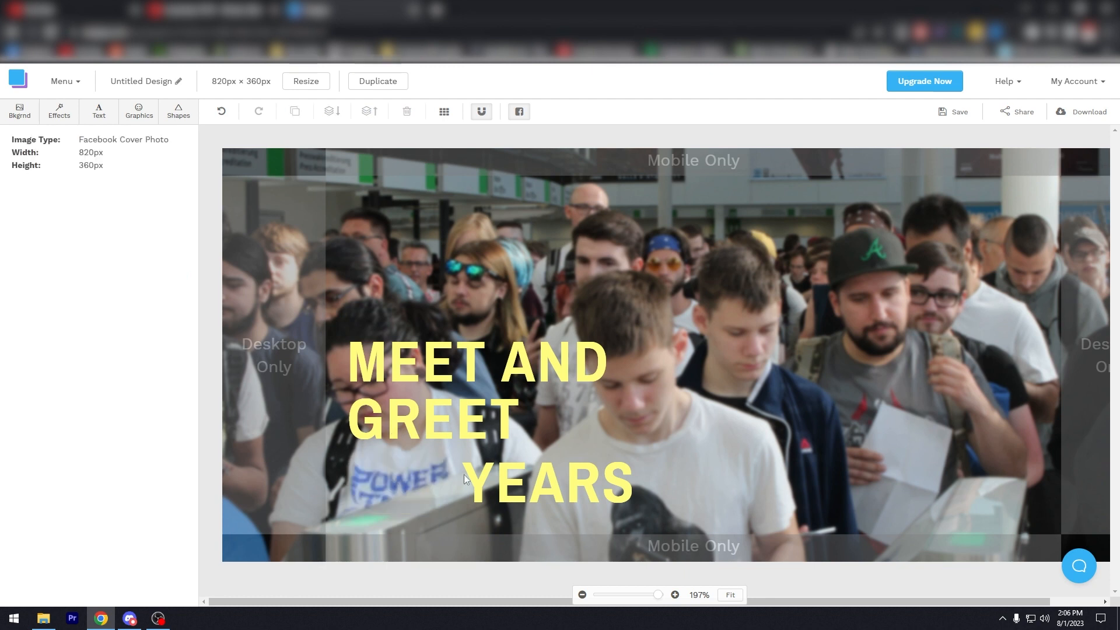
- Move the YEARS text slightly closer to the headline and replace its wording with "2023"
click(517, 479)
drag(517, 480, 481, 472)
double_click(512, 475)
text(2023)
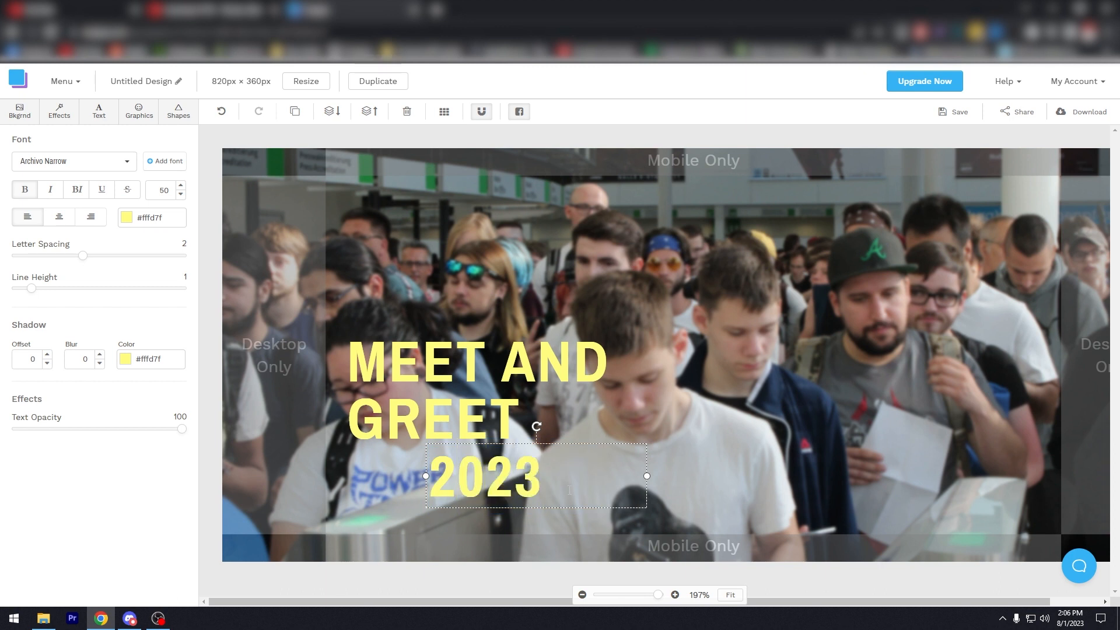
click(396, 275)
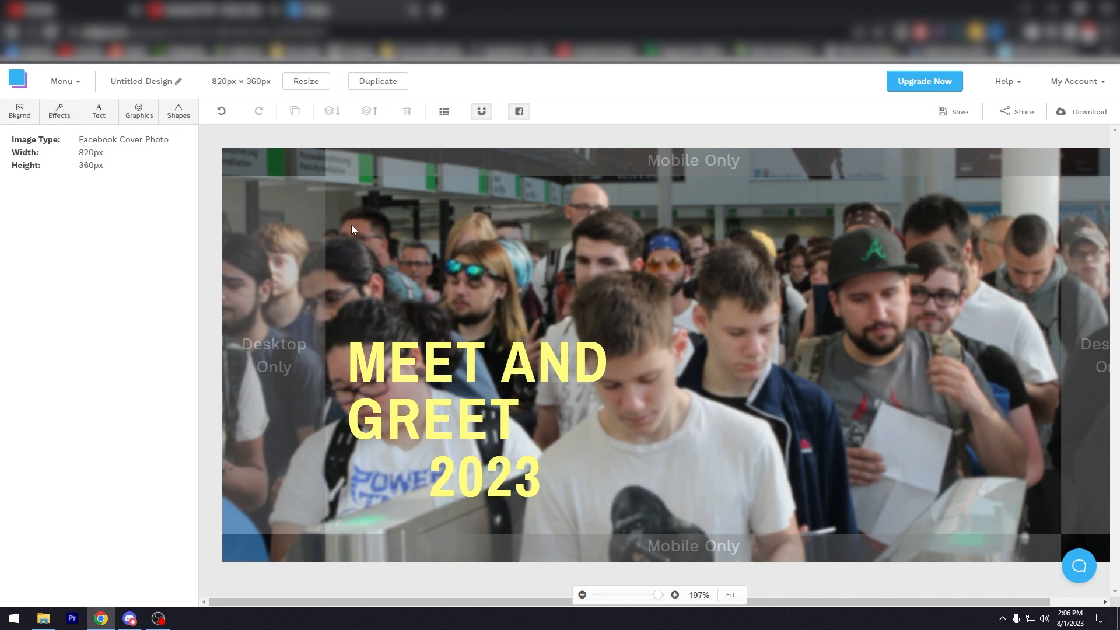
- Move the MEET AND GREET headline and the 2023 text to the upper right part of the photo
click(451, 358)
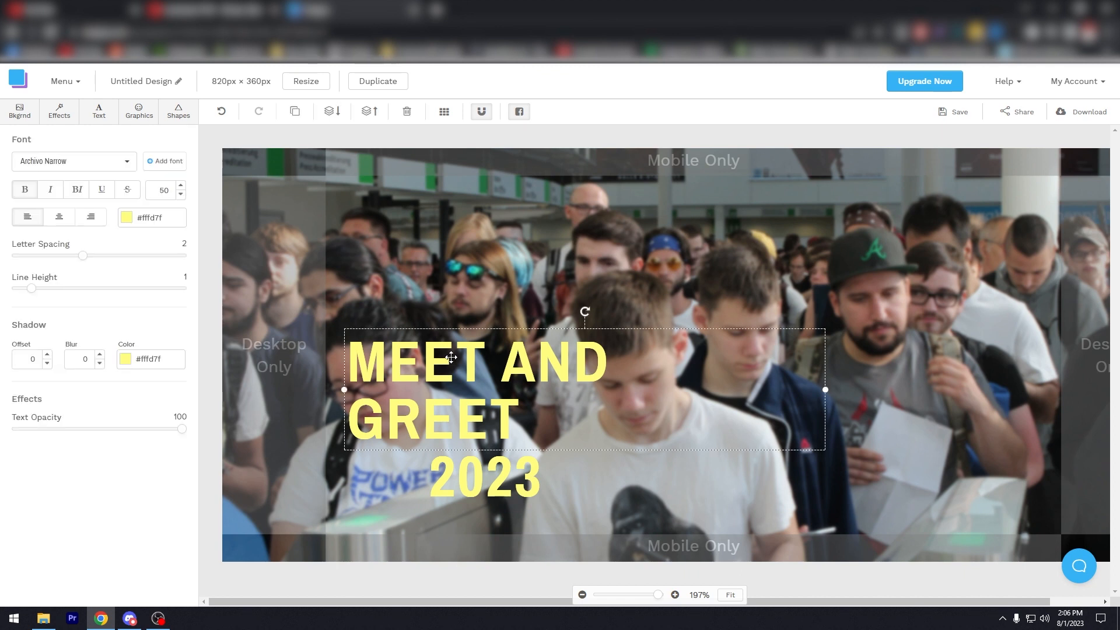
drag(451, 358, 736, 245)
drag(460, 479, 811, 371)
- Append "2023" to the MEET AND GREET headline after GREET
click(741, 352)
double_click(733, 303)
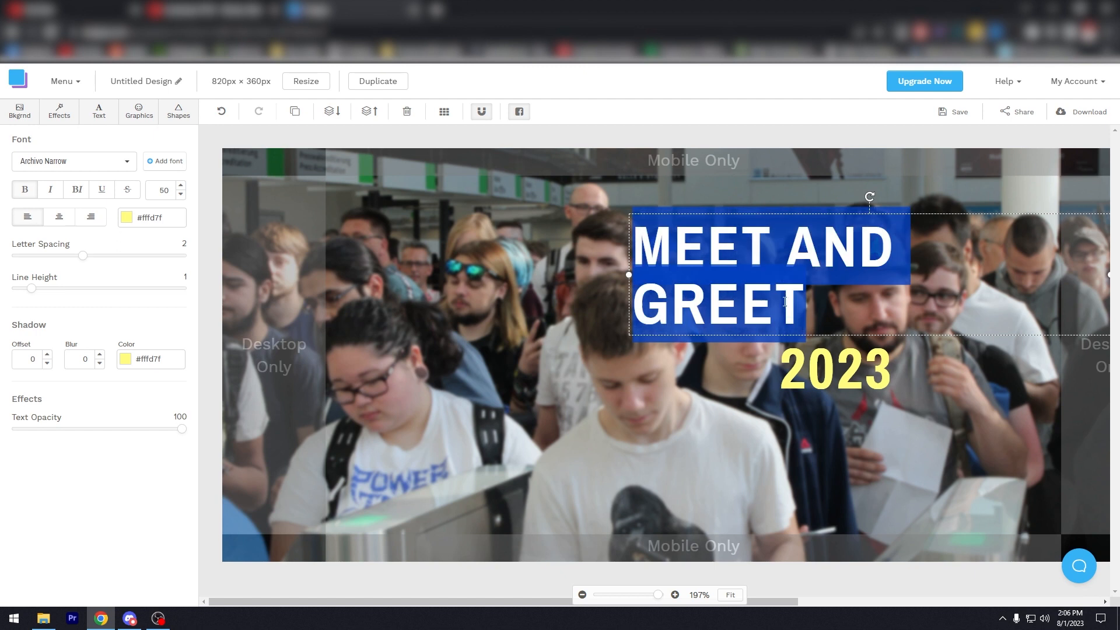
click(838, 301)
text(2023)
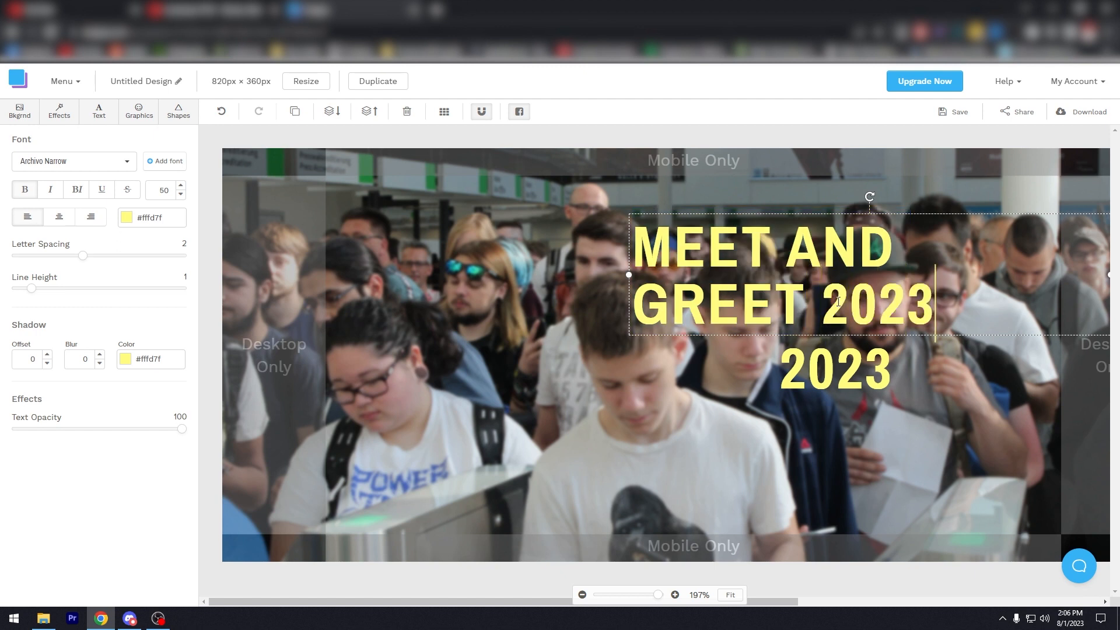
- Widen the separate 2023 text box below the headline to the left and replace its text with "SATURDAY"
double_click(798, 363)
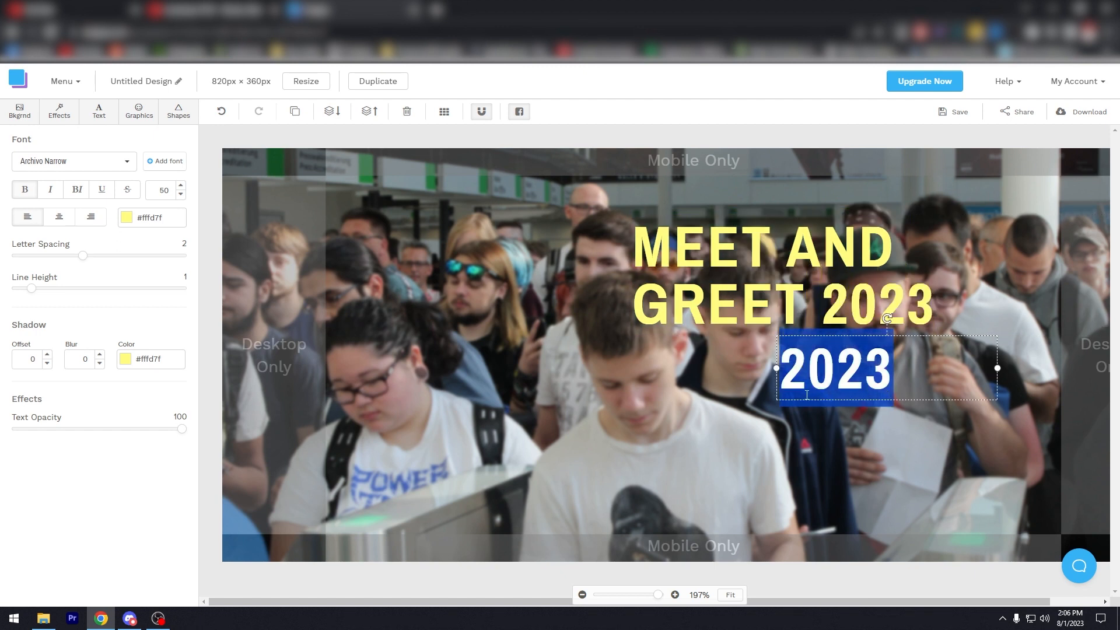
drag(773, 369, 706, 367)
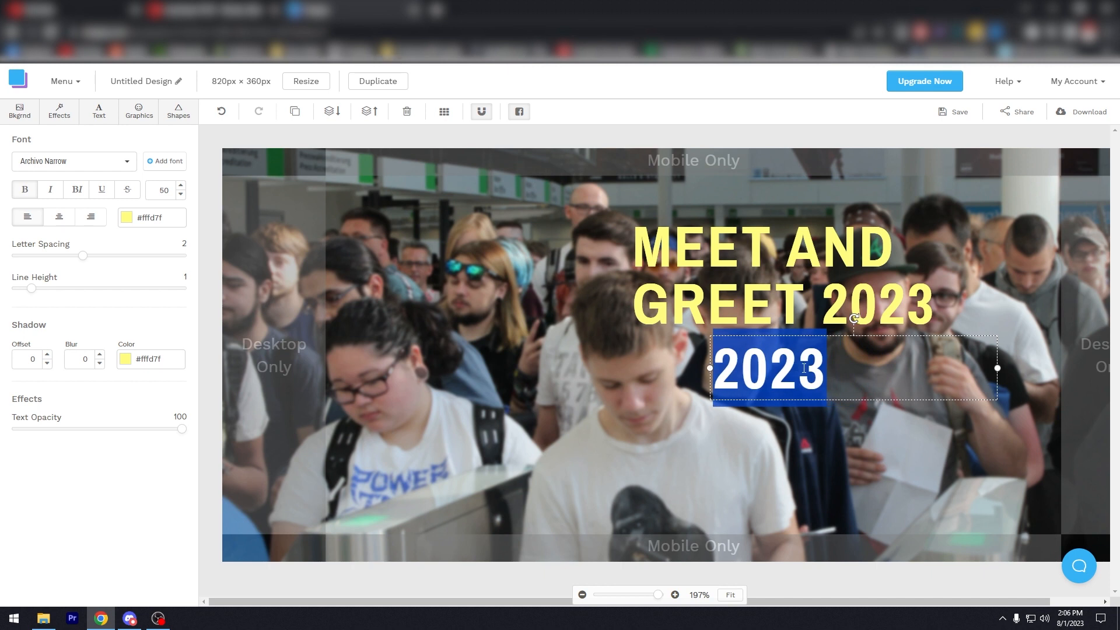
text(SATURDAY)
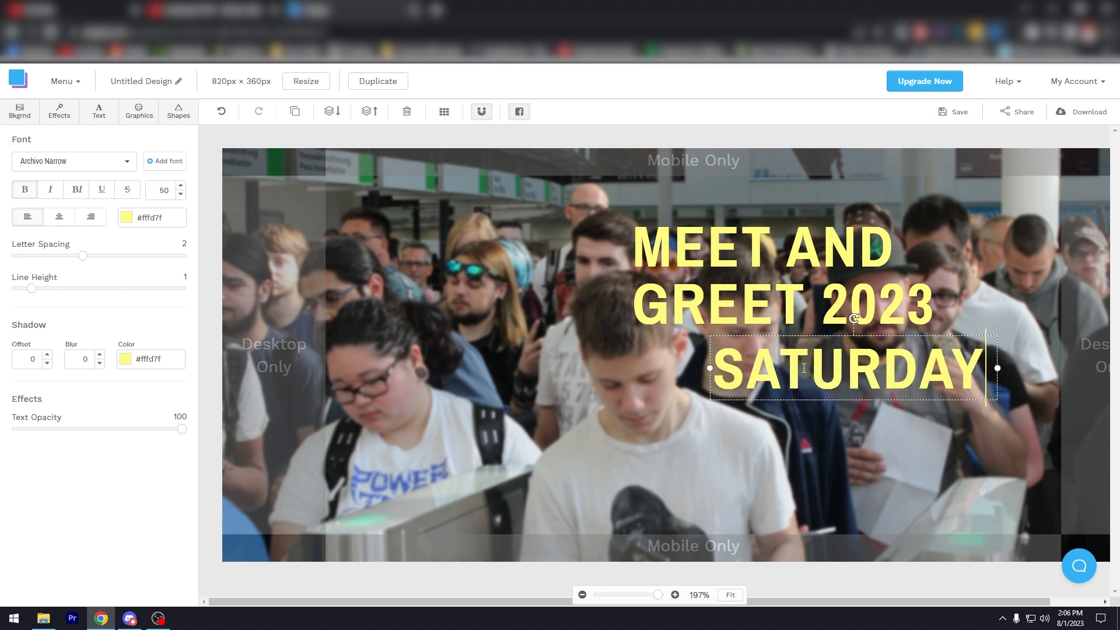
- Reduce the font size of the SATURDAY text to 36
double_click(801, 369)
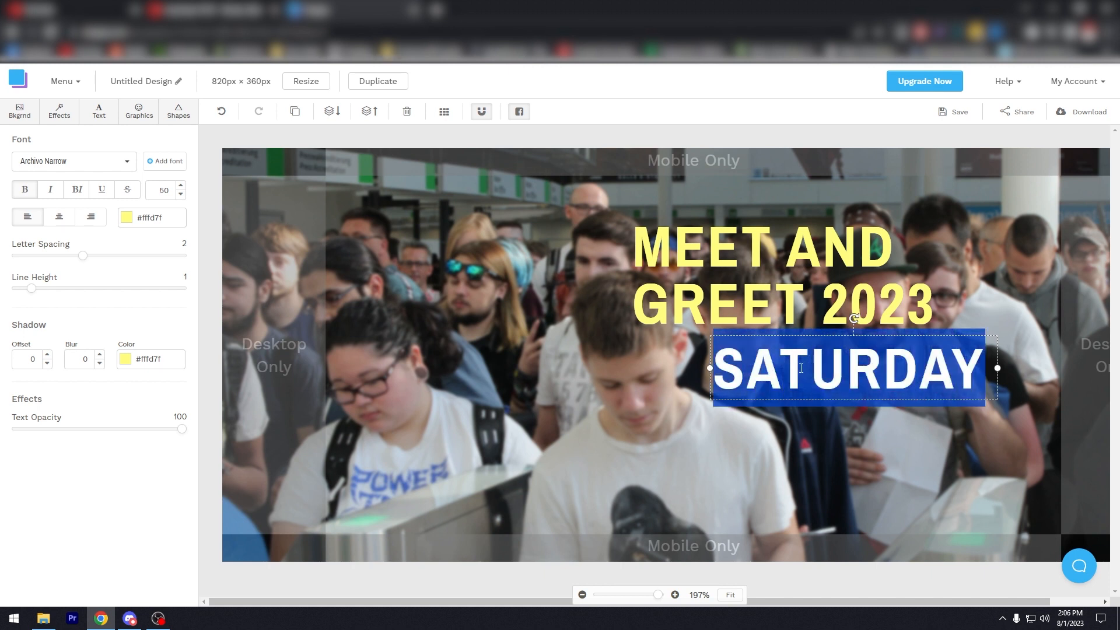
click(180, 194)
click(180, 194)
click(181, 195)
click(180, 194)
click(180, 195)
click(181, 195)
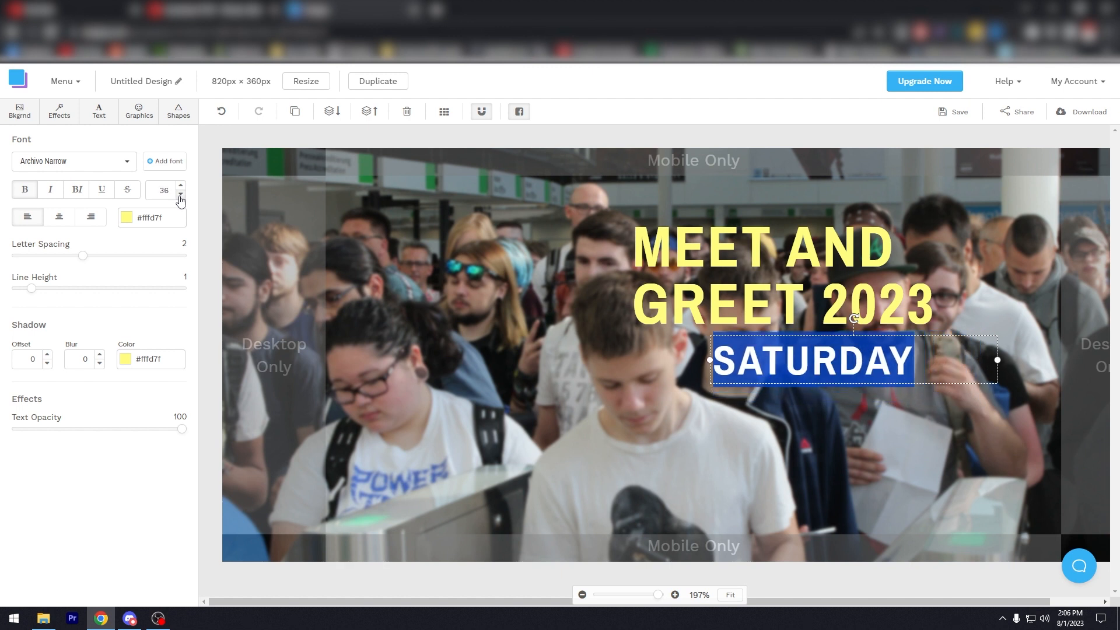
- Append "3PM ONWARDS" to the SATURDAY text below the headline
click(910, 363)
text(3P)
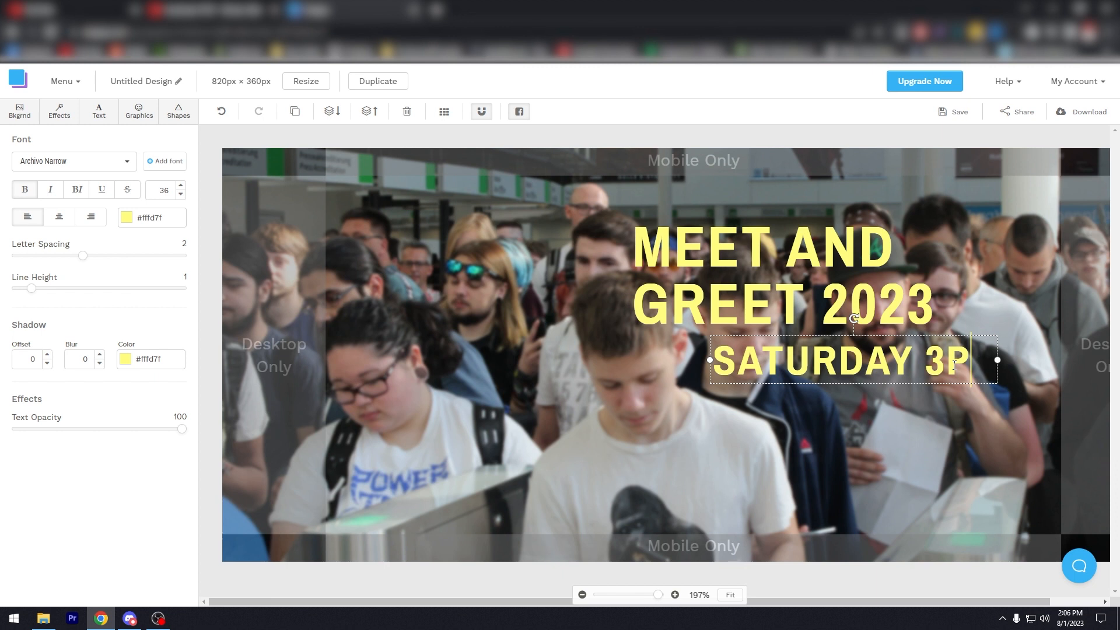
text(M ONWARDS)
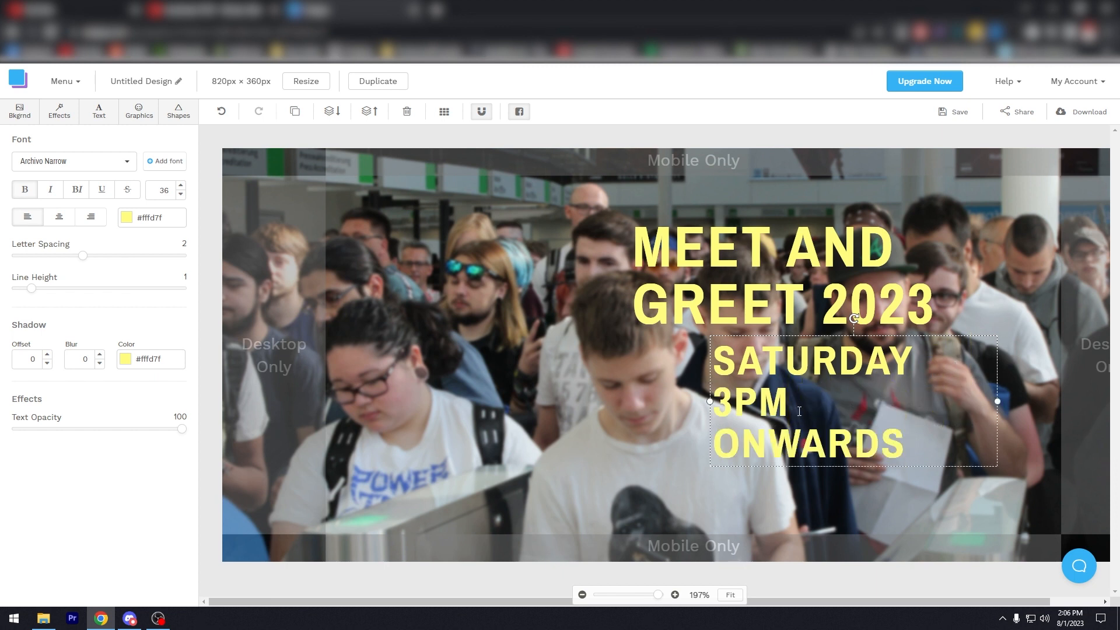
- Set the font size of the whole SATURDAY 3PM ONWARDS text to 20
key(ctrl+a)
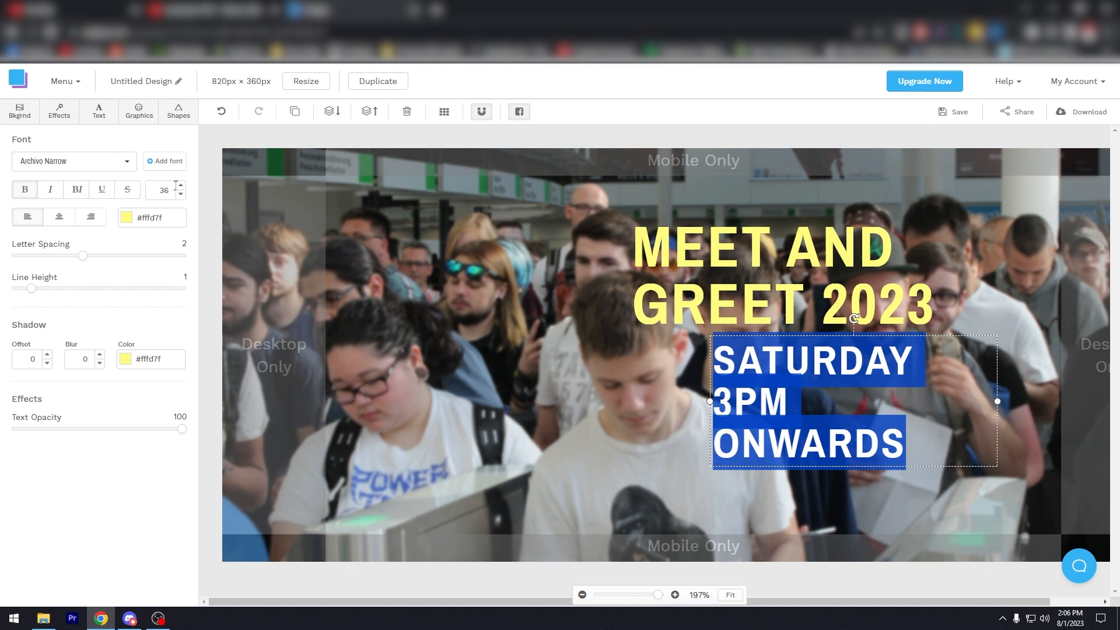
double_click(164, 190)
text(20)
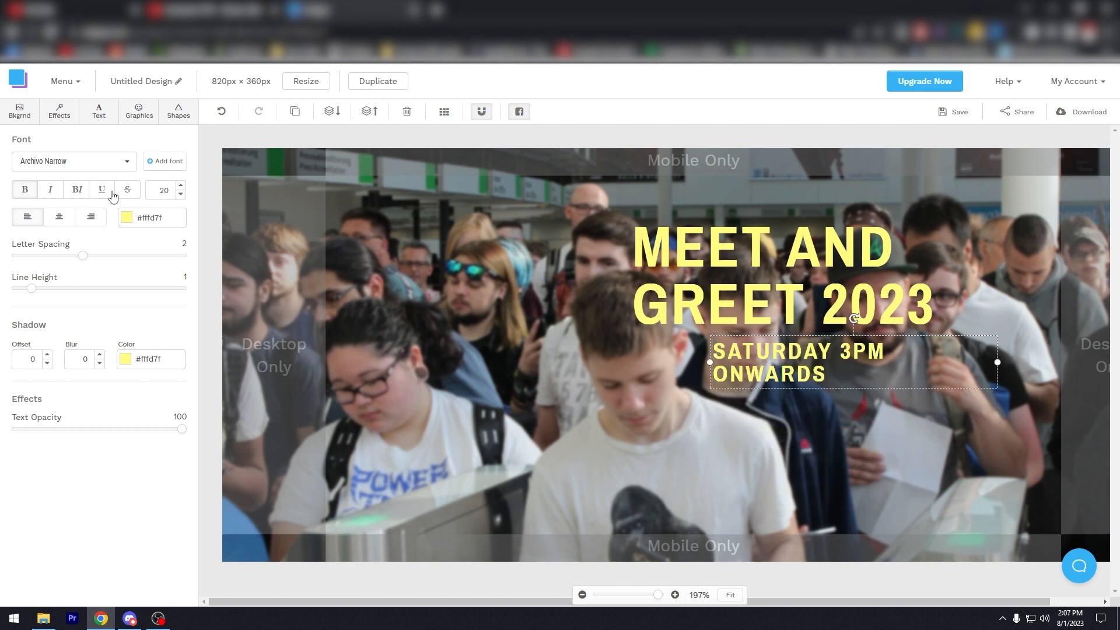
- Widen the SATURDAY 3PM ONWARDS box to fit on one line and move it slightly up and to the right under the headline
mouse_move(707, 361)
mouse_down()
mouse_move(674, 362)
mouse_move(692, 373)
mouse_up()
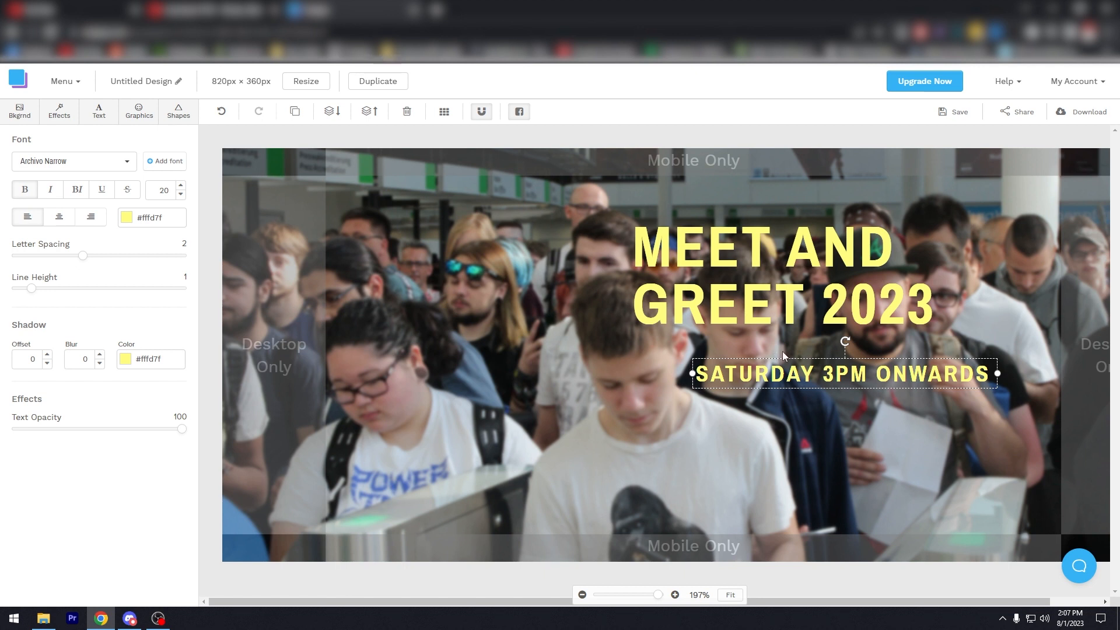
click(796, 354)
click(789, 373)
drag(807, 360, 818, 361)
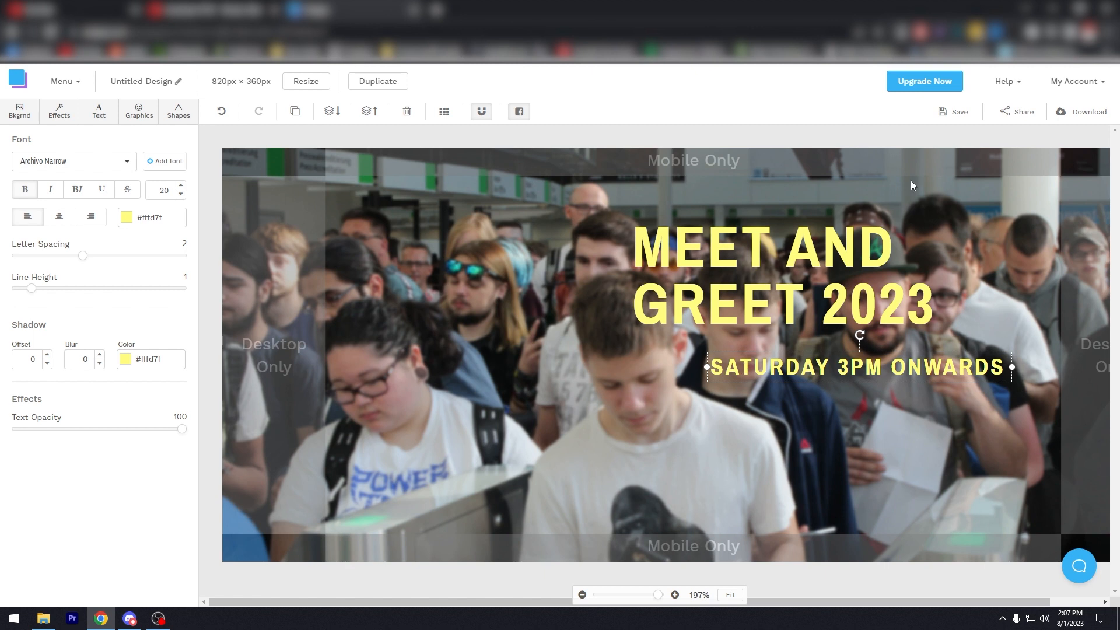
- Duplicate the SATURDAY 3PM ONWARDS text, place the copy directly below the original and change its day to "SUNDAY"
click(295, 111)
drag(843, 394, 715, 399)
double_click(810, 405)
text(SUNDAY 3PM ONWARDS)
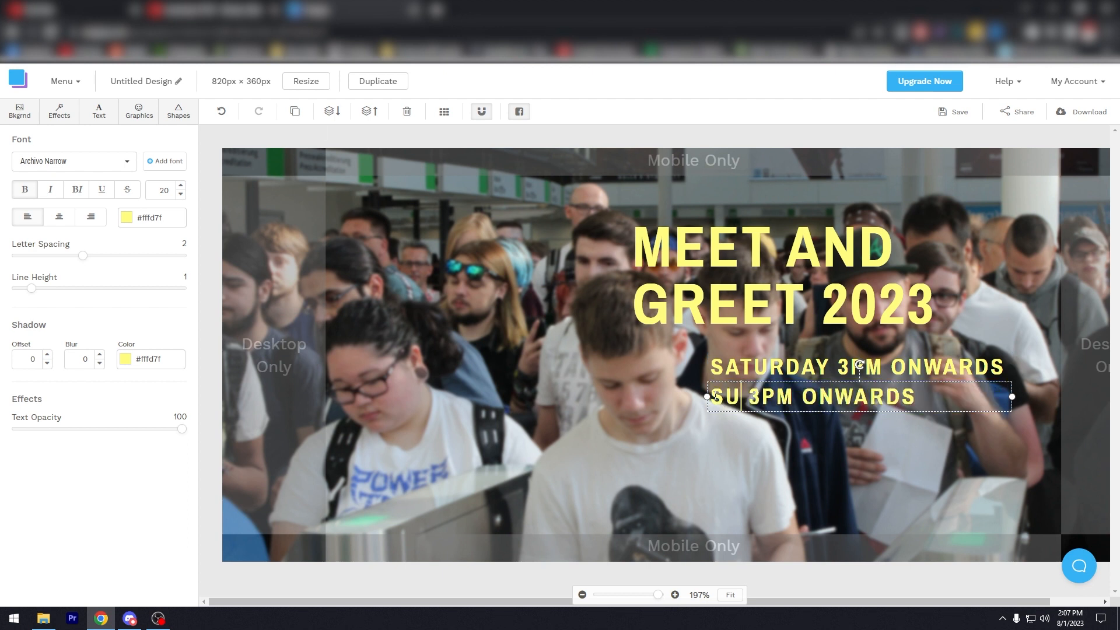
- Replace "3PM ONWARDS" in the SUNDAY line with "4PM TO 6PM"
click(813, 397)
drag(811, 398, 978, 398)
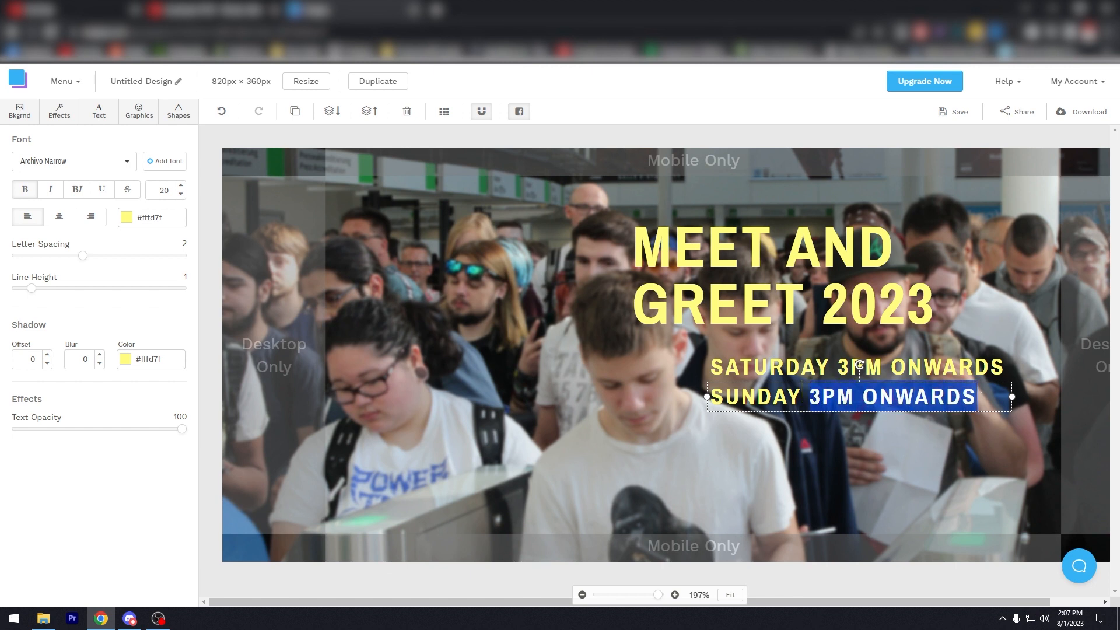
text(4)
key(BackSpace)
text(4PM TO 5)
key(BackSpace)
text(6PM)
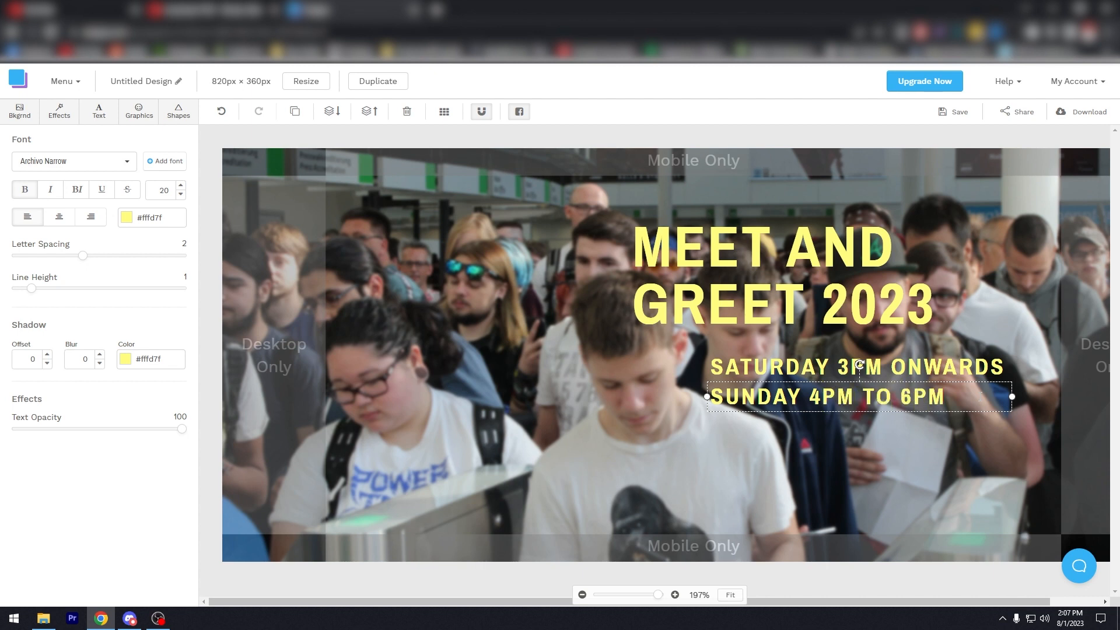
click(788, 386)
click(593, 413)
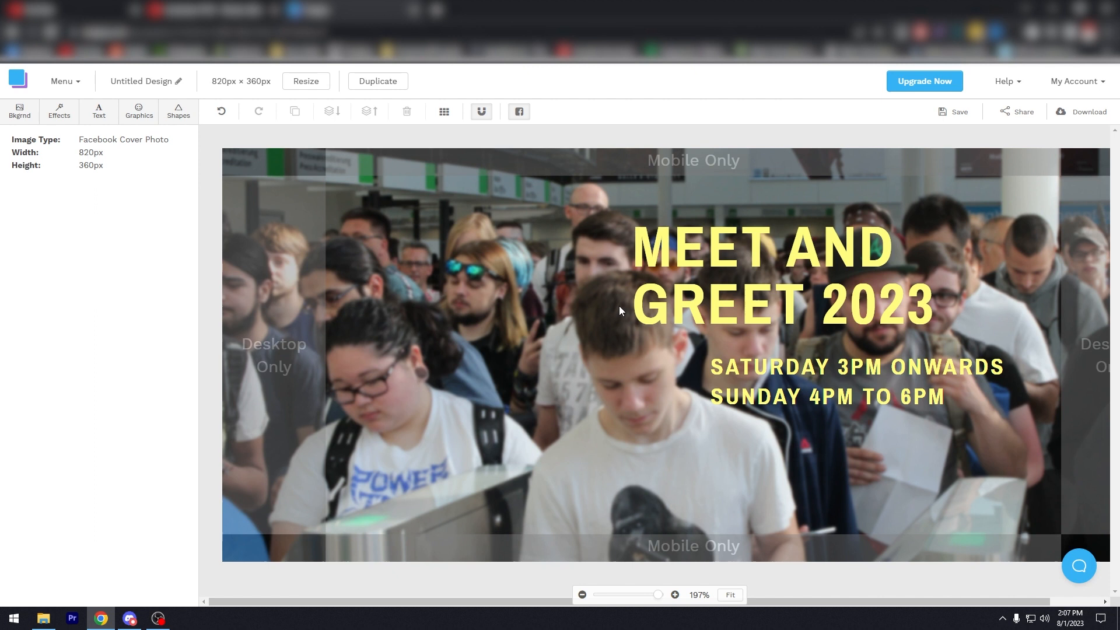
- Give the MEET AND GREET 2023 headline a dark gray #434a54 shadow with an offset of 3
click(678, 255)
double_click(678, 256)
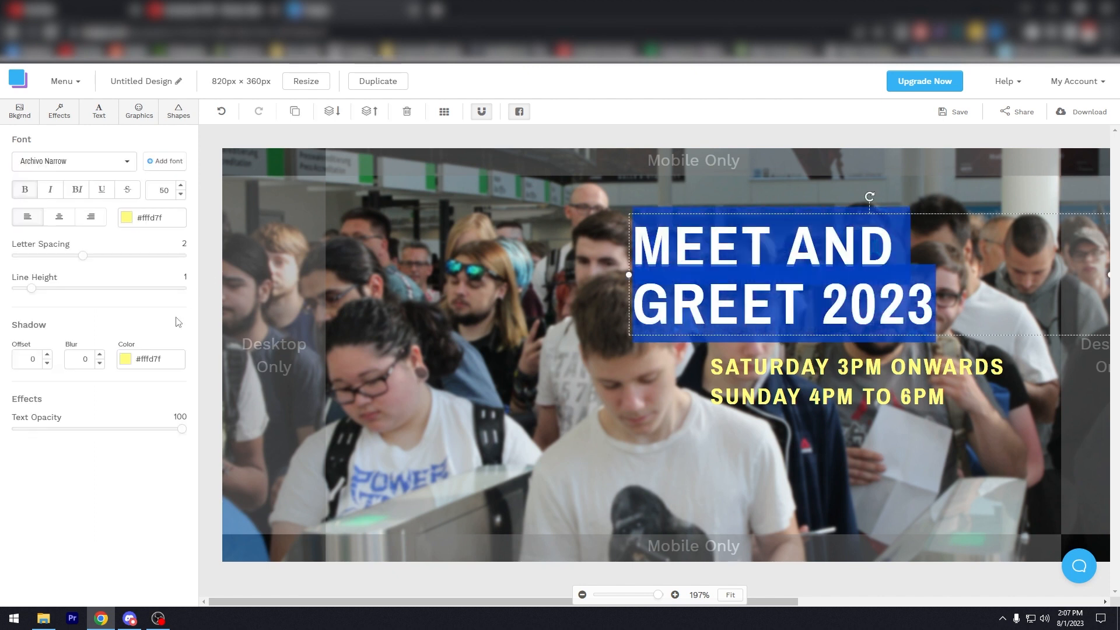
click(47, 354)
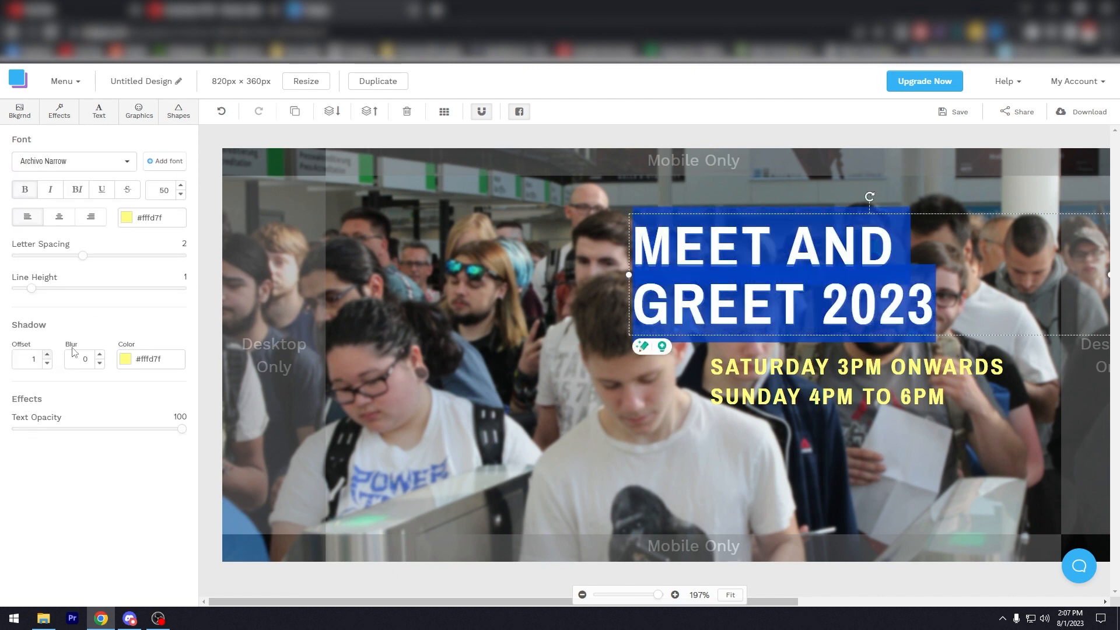
click(683, 299)
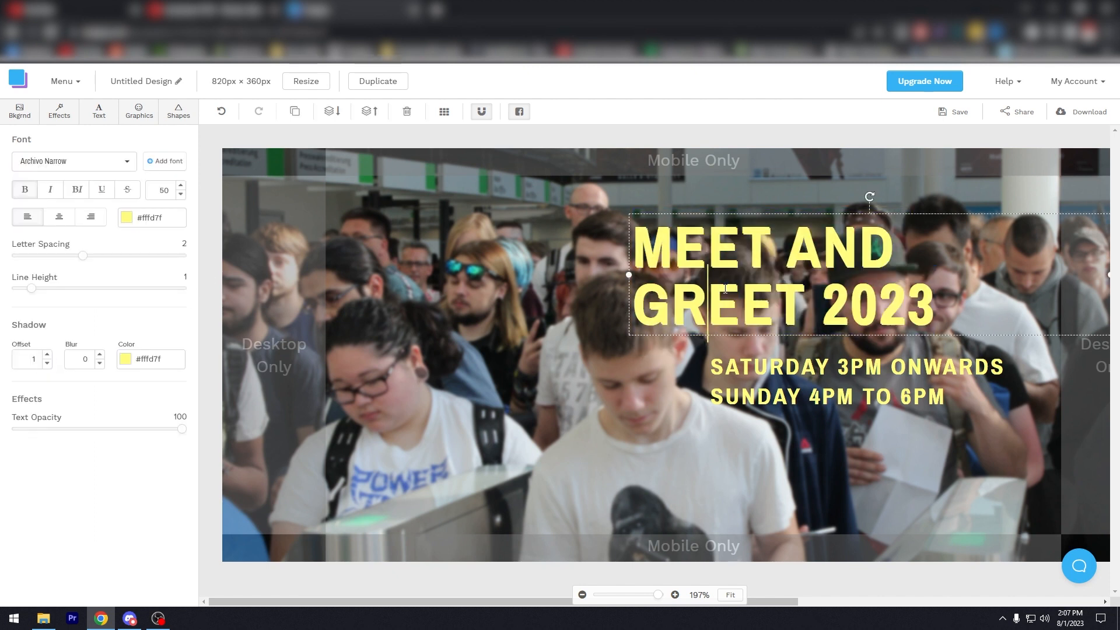
click(158, 358)
click(232, 421)
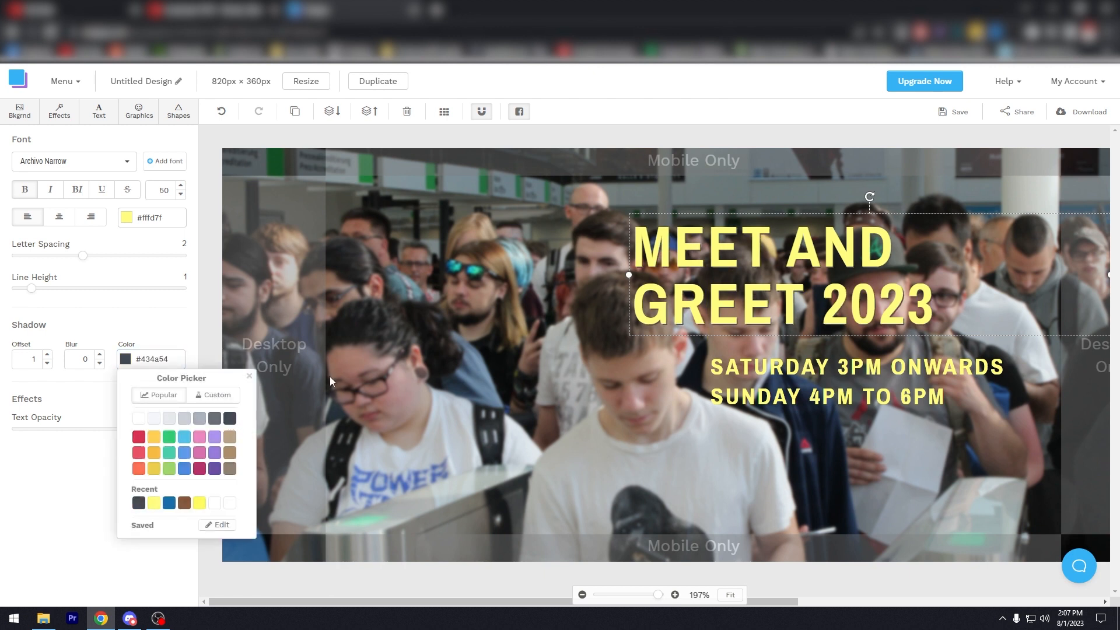
click(49, 354)
click(49, 355)
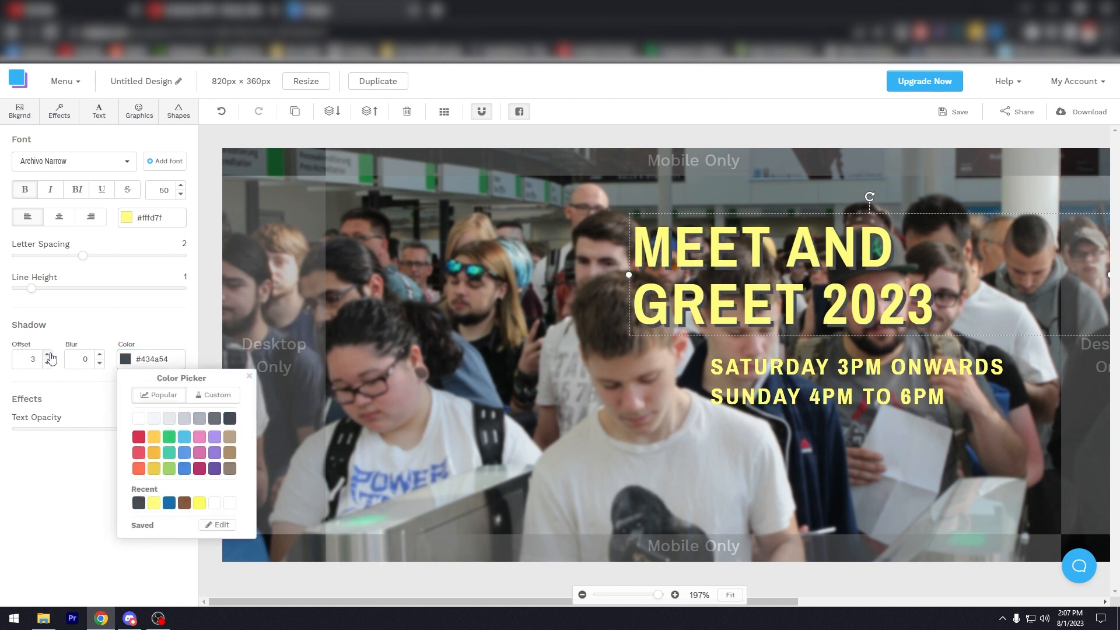
- Give the SATURDAY 3PM ONWARDS text a dark gray #434a54 shadow with an offset of 2
double_click(732, 372)
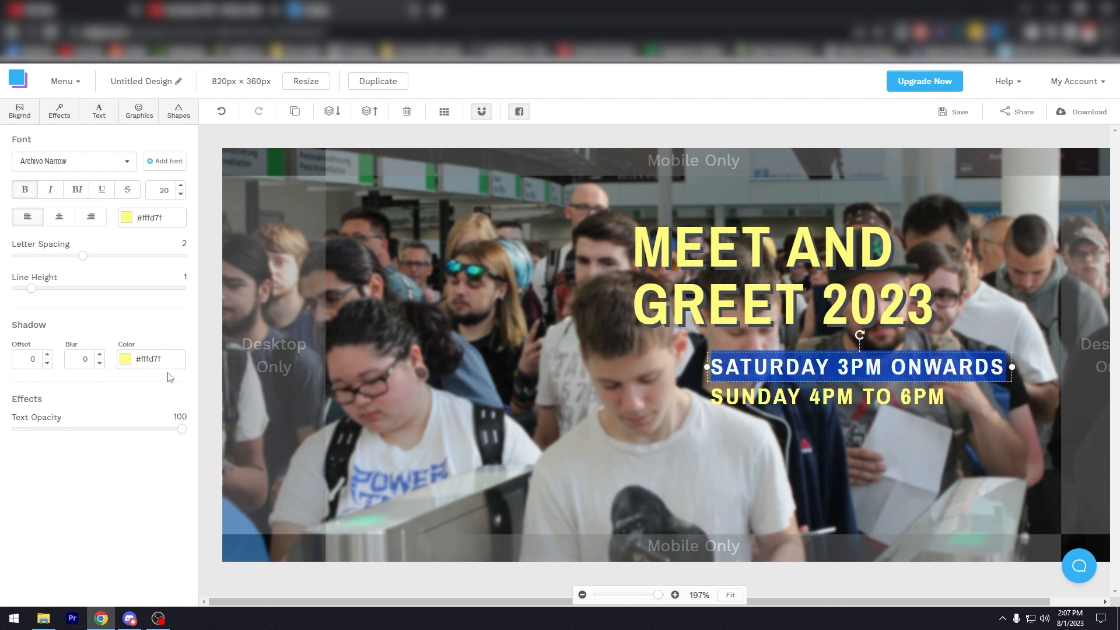
click(126, 359)
click(229, 419)
click(48, 355)
click(47, 354)
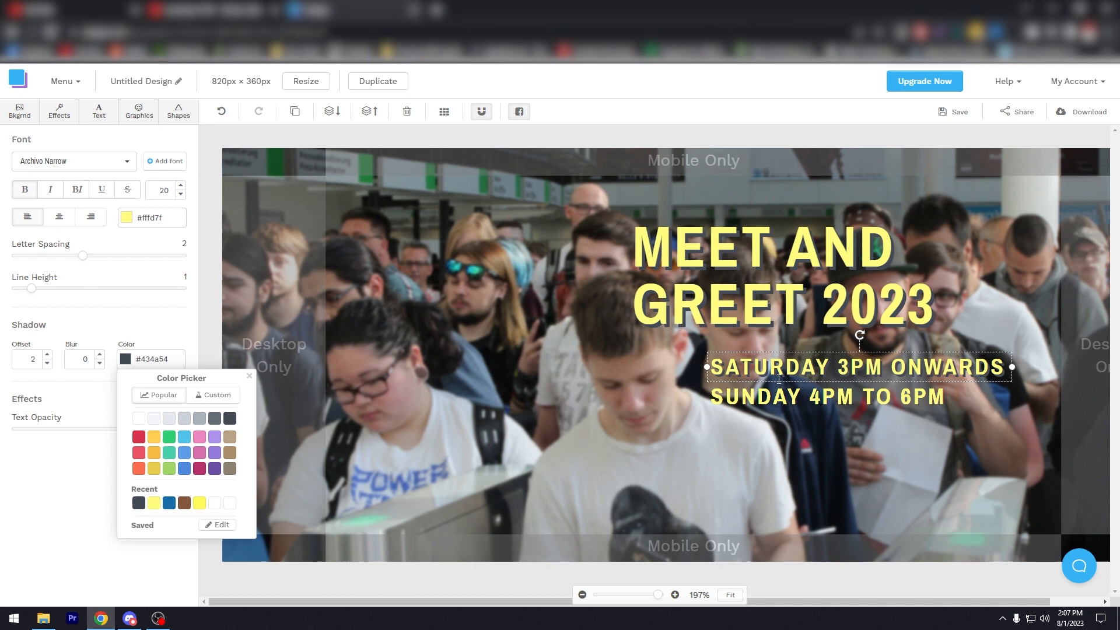
- Give the SUNDAY 4PM TO 6PM text a small offset shadow in the same dark gray as the SATURDAY line
double_click(789, 395)
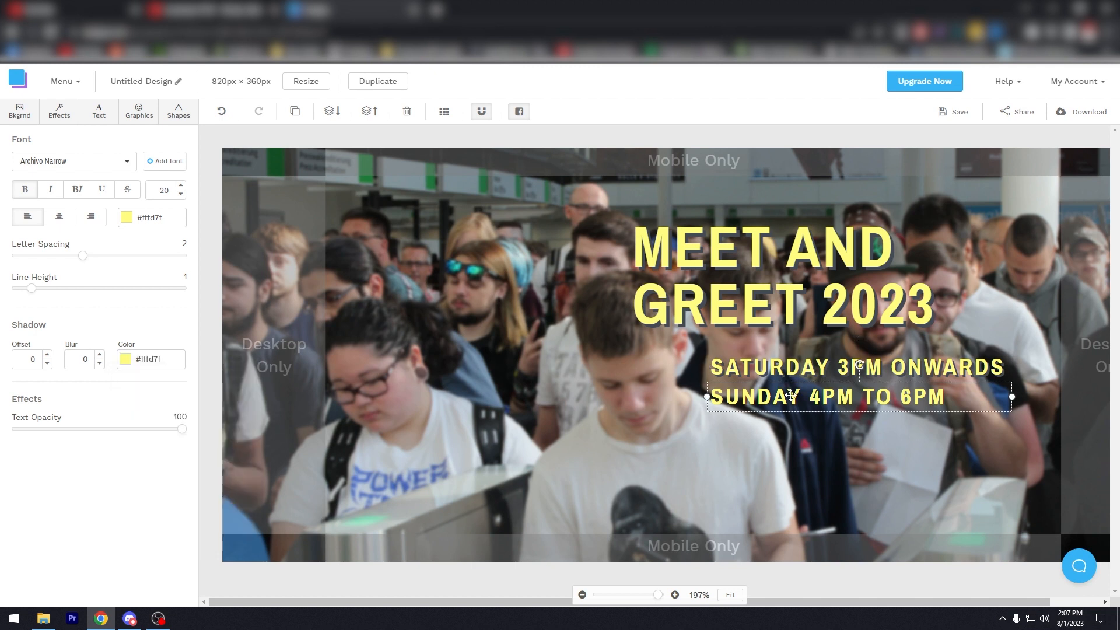
click(126, 358)
click(226, 421)
click(54, 357)
click(47, 354)
click(48, 354)
click(609, 404)
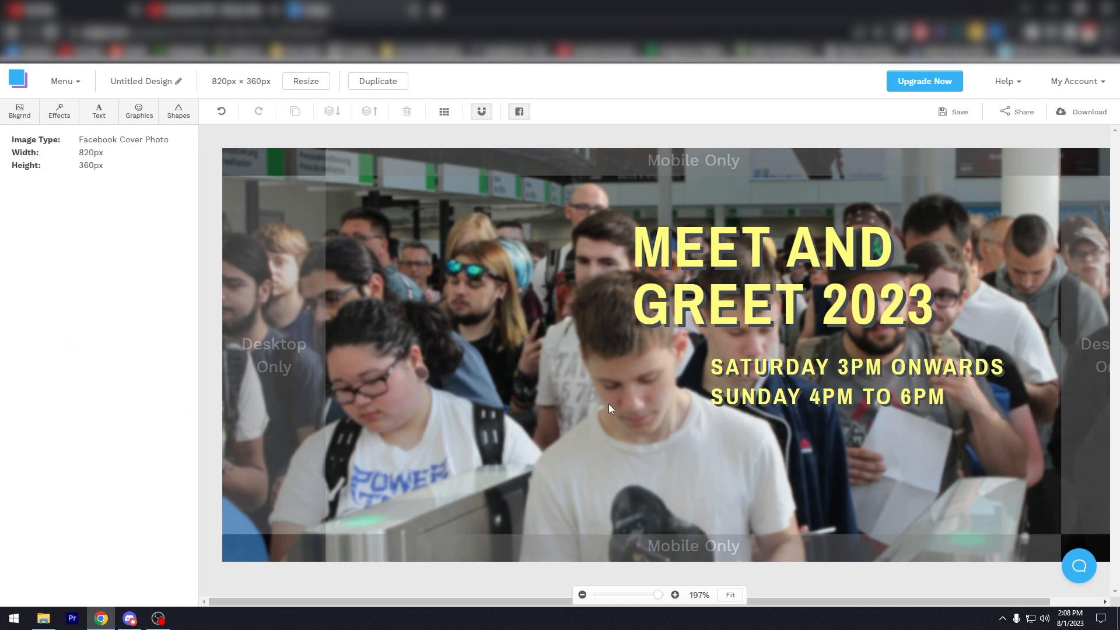